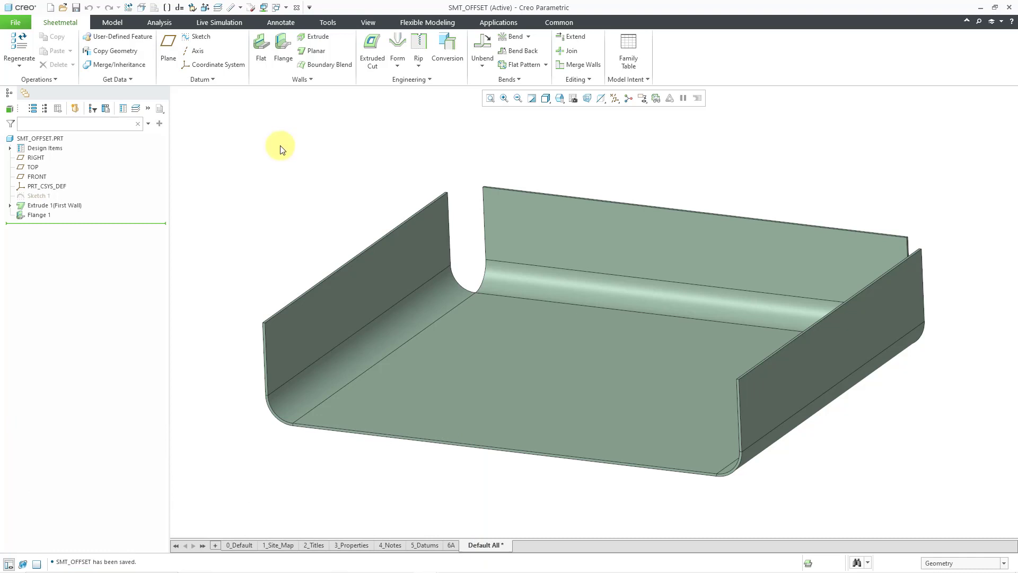
Step: Start an offset wall from the tray's bottom face with an offset distance of 100
click(307, 82)
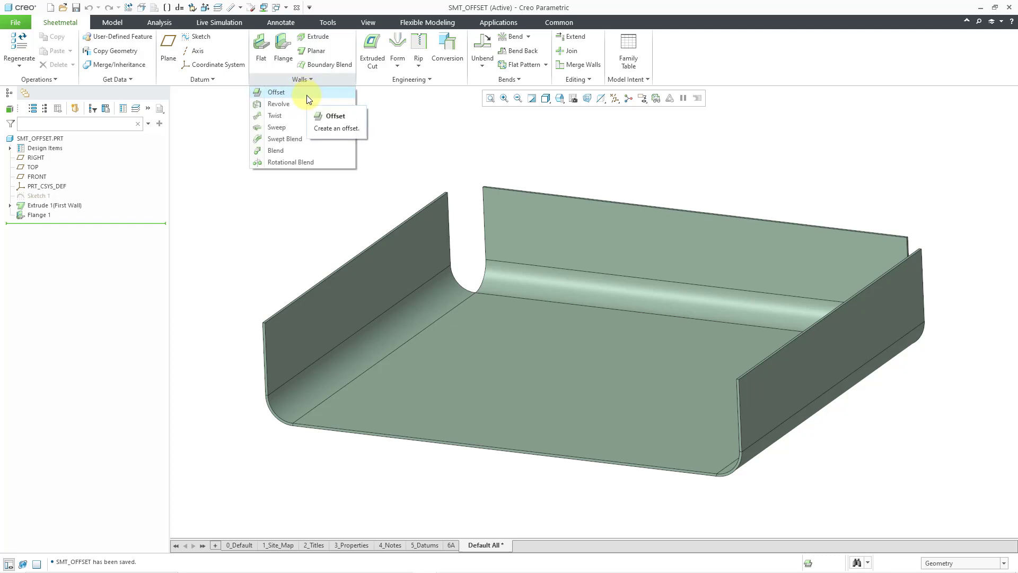
click(307, 94)
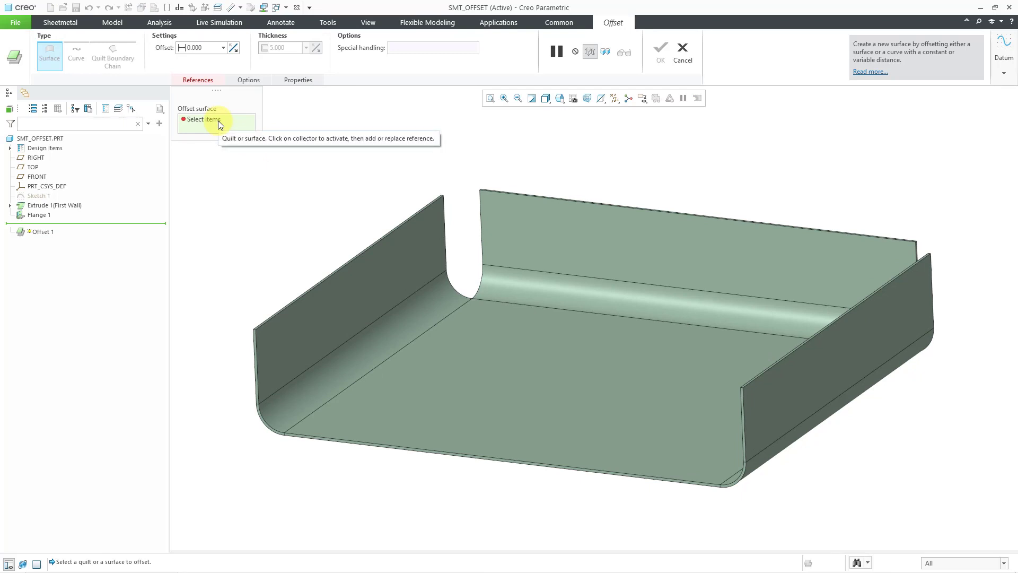
click(499, 364)
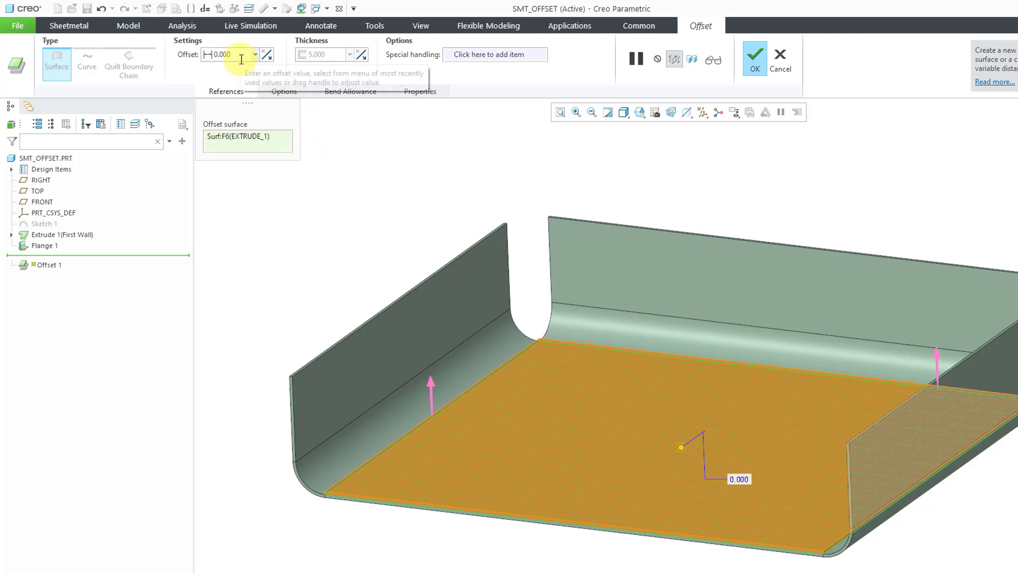
drag(681, 451, 666, 393)
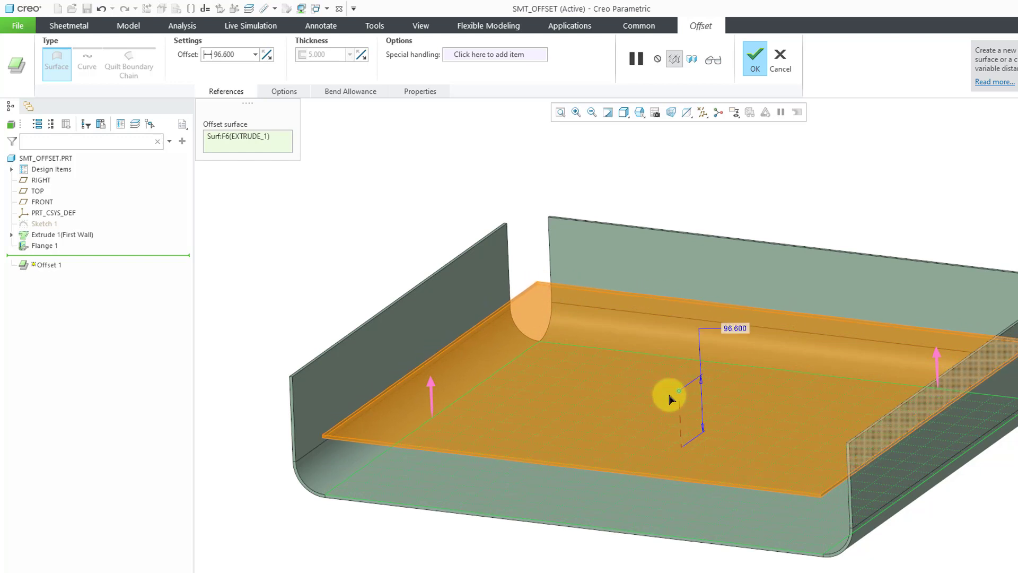
double_click(735, 327)
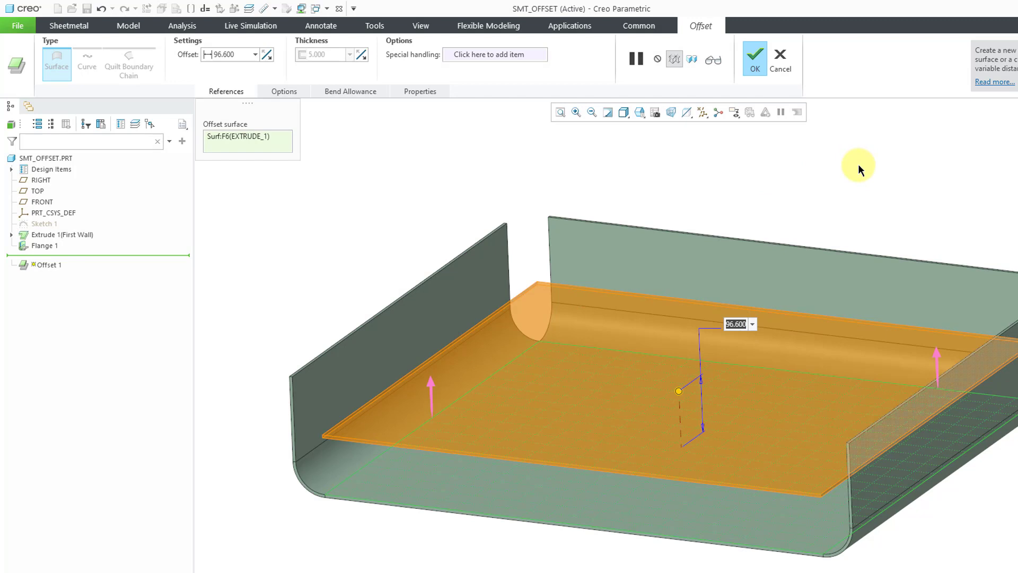
text(100)
key(Return)
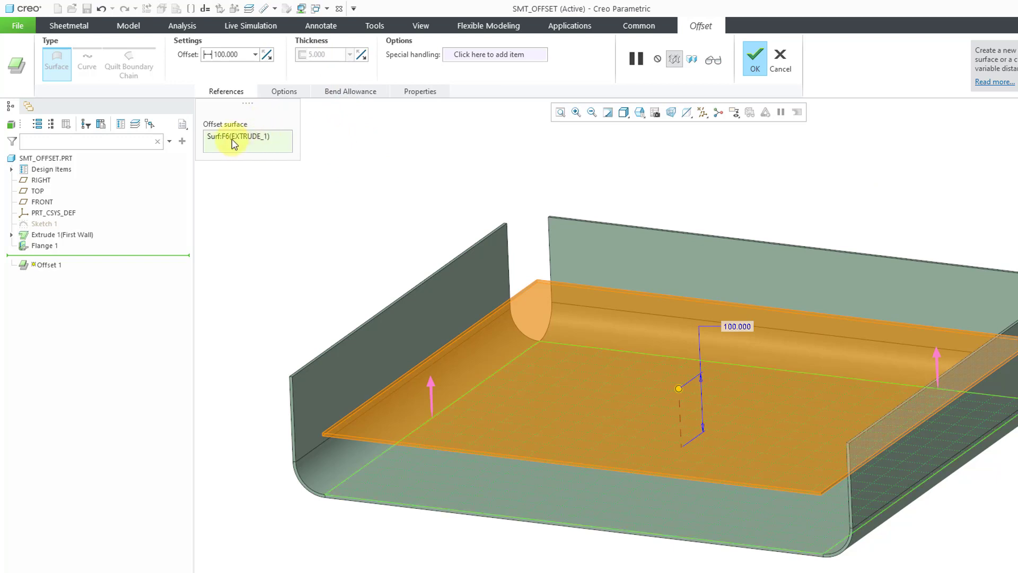
Step: Review the offset's method, bend radius, bend allowance and its name OFFSET_1, leaving them unchanged
click(282, 92)
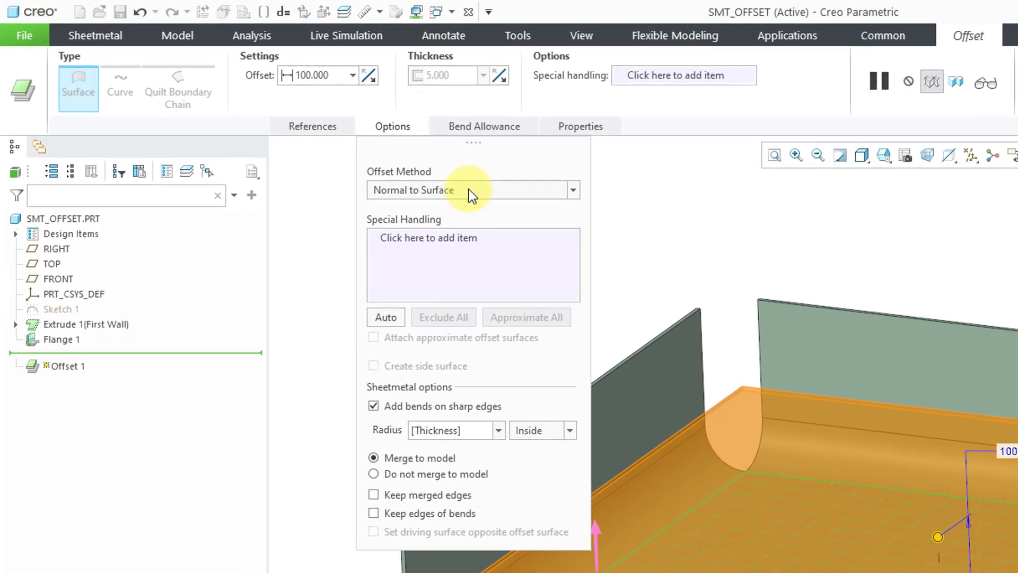
click(339, 137)
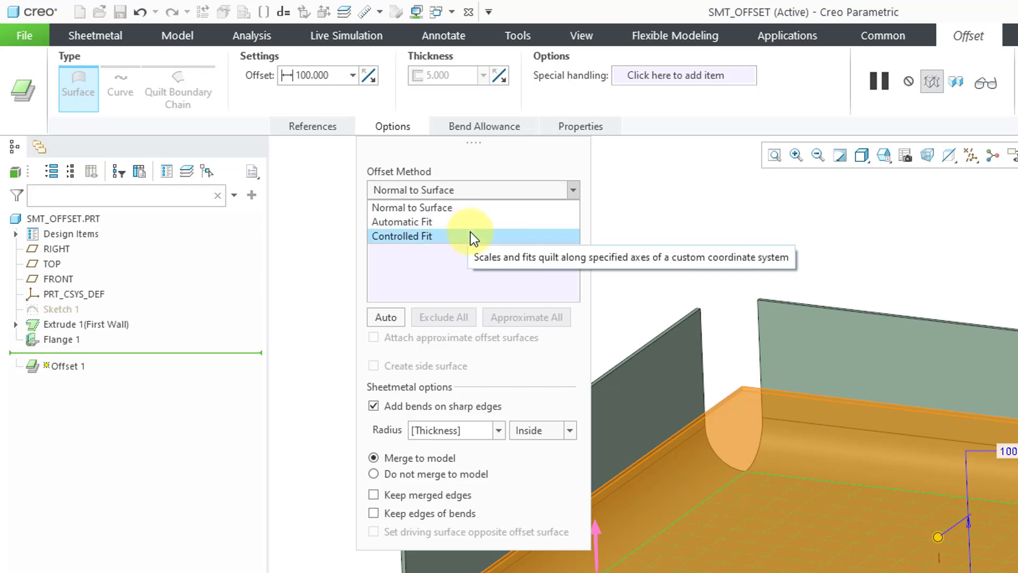
click(554, 275)
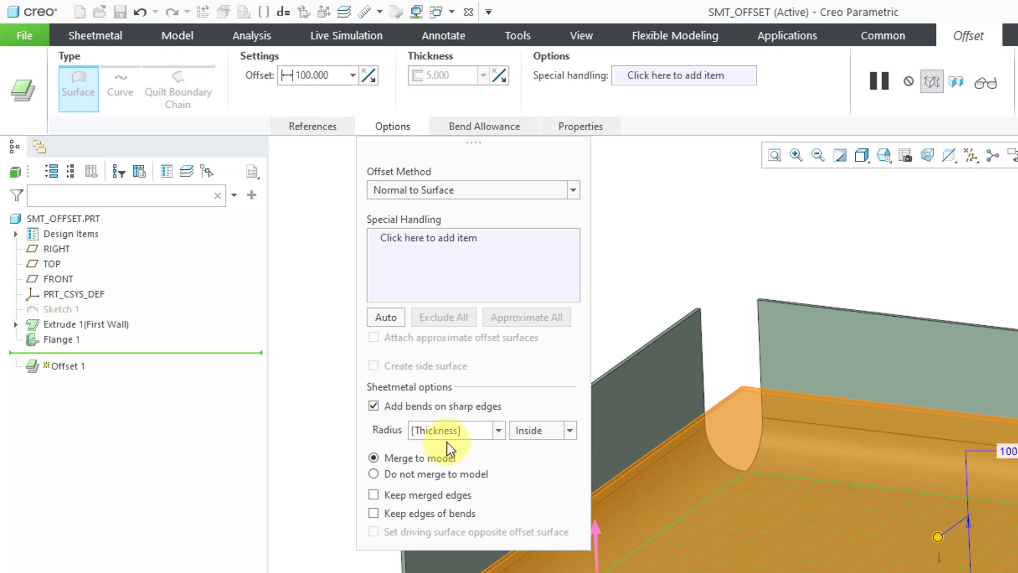
click(499, 431)
click(499, 431)
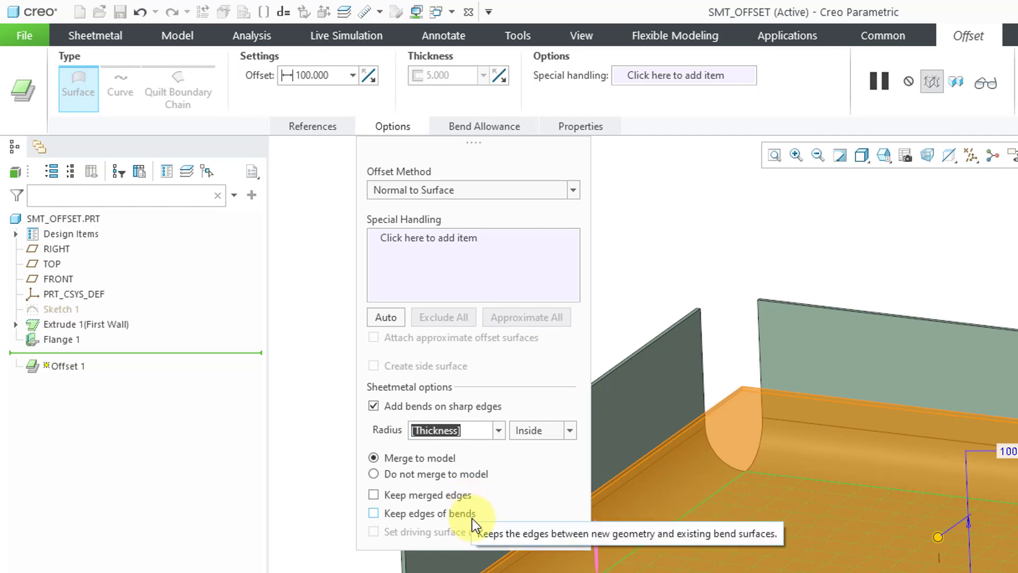
click(508, 127)
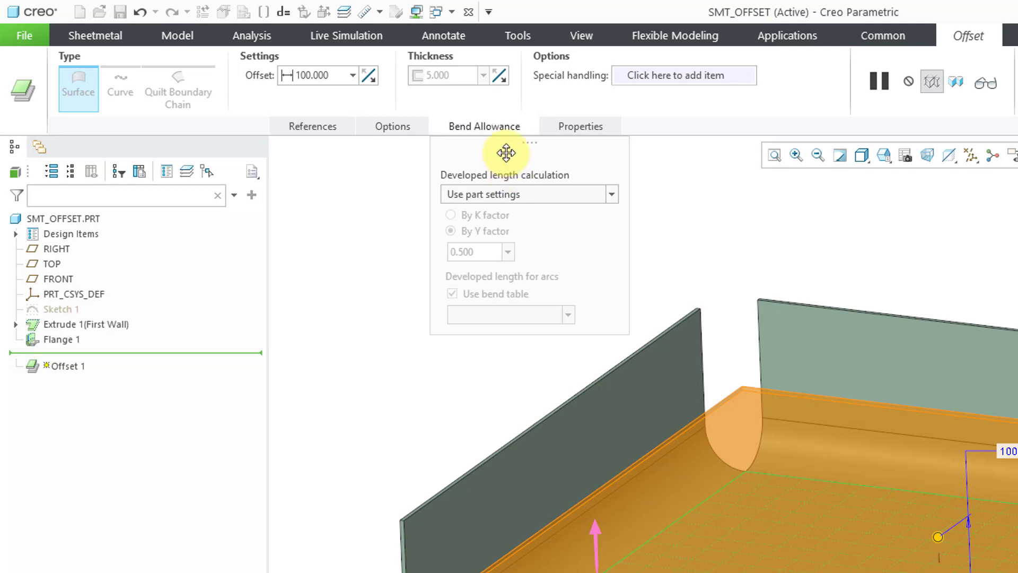
click(583, 130)
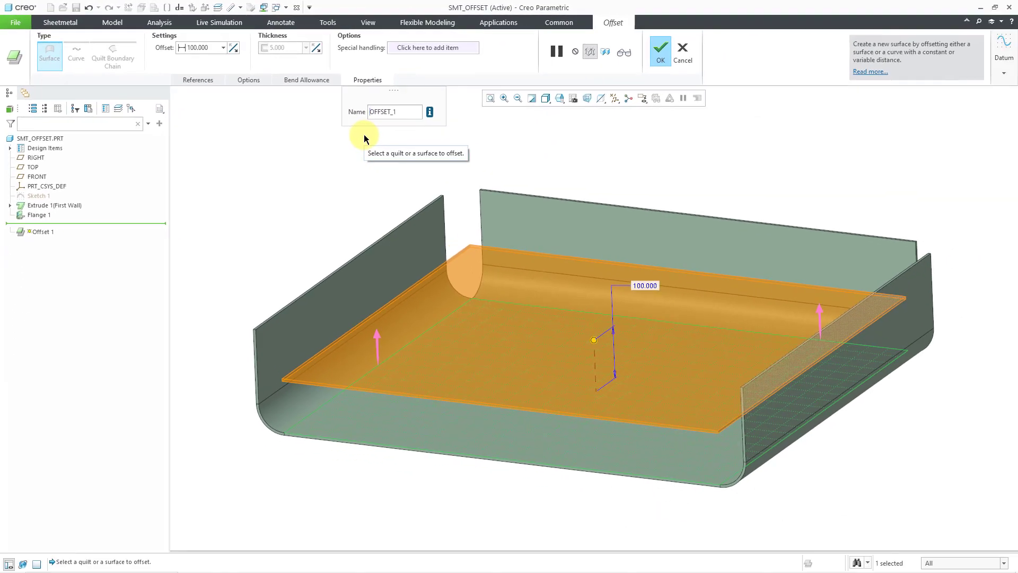
Step: Confirm the Offset 1 feature
click(660, 52)
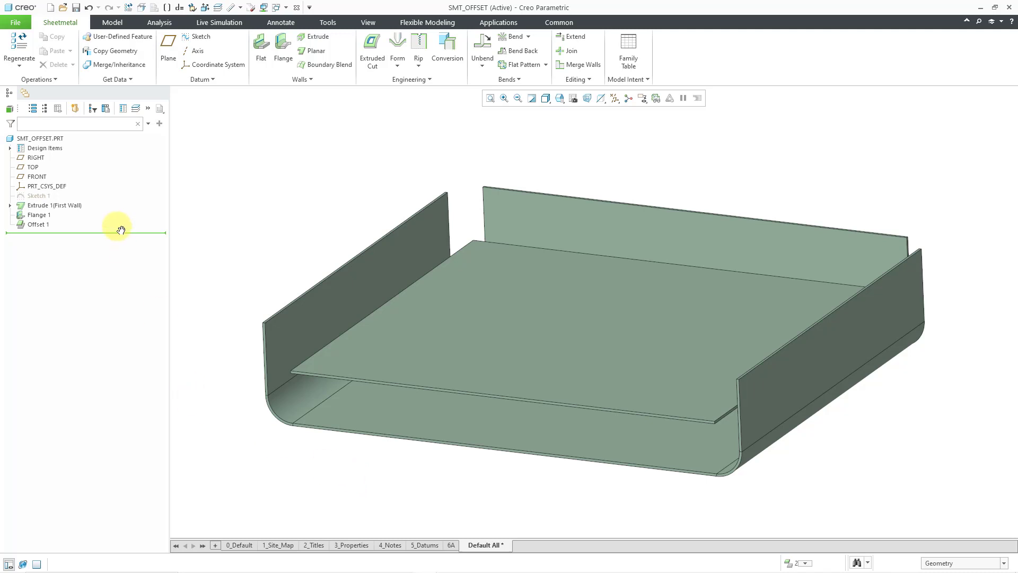
Step: Suppress the Offset 1 feature
click(44, 227)
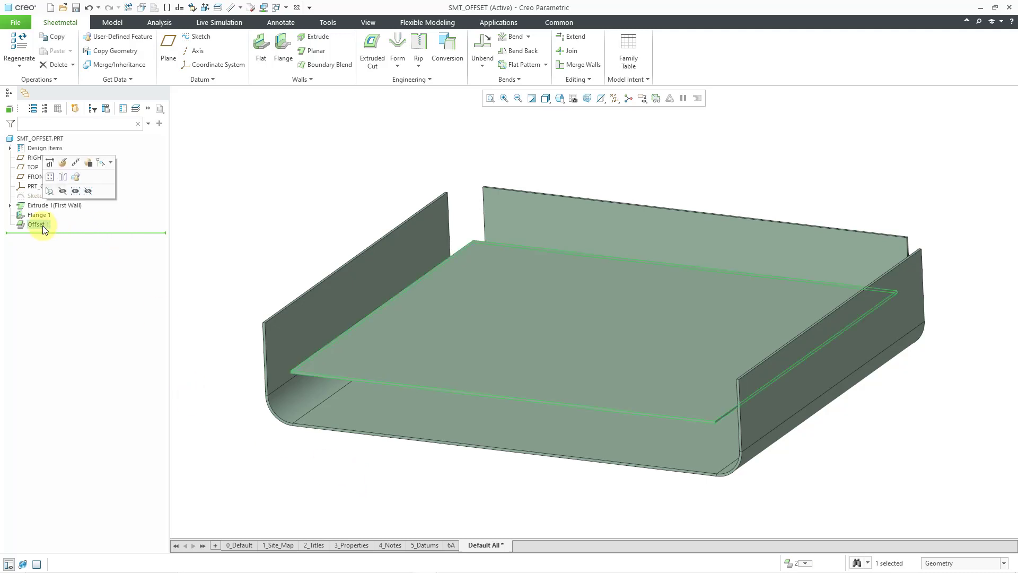
click(89, 162)
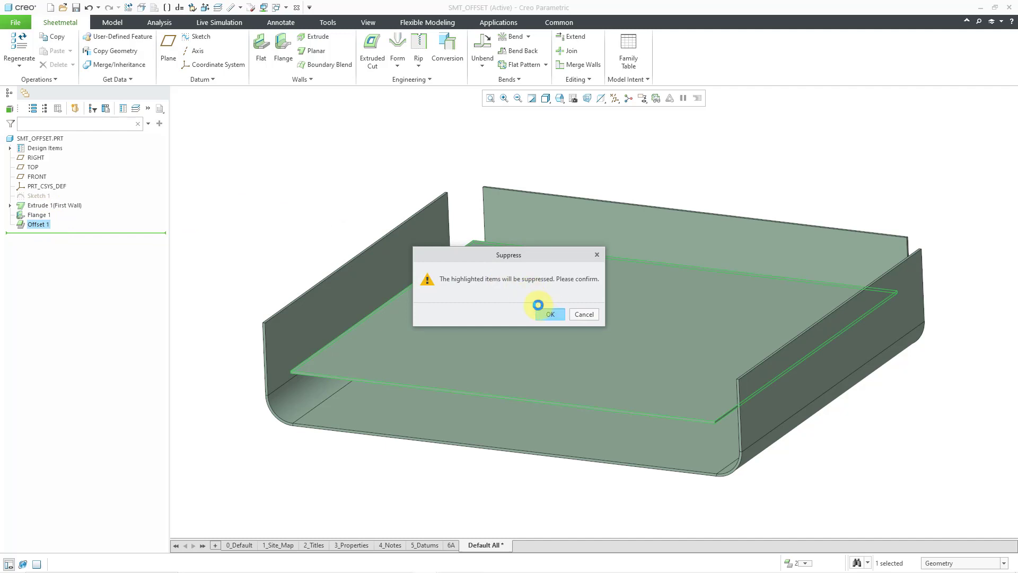
click(551, 315)
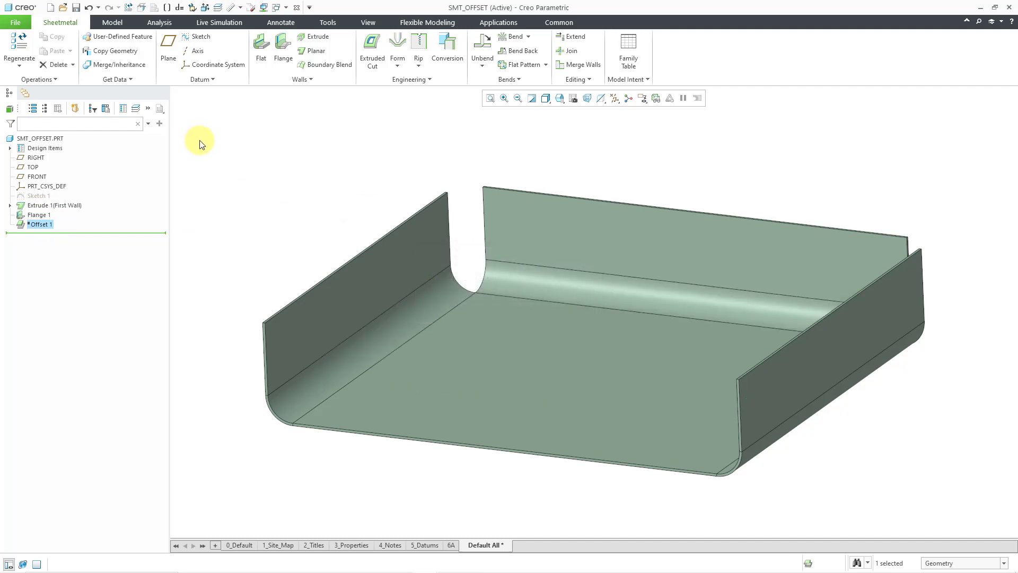
Step: Start a second offset wall on the tray's bottom face, then cancel it
click(308, 79)
click(297, 95)
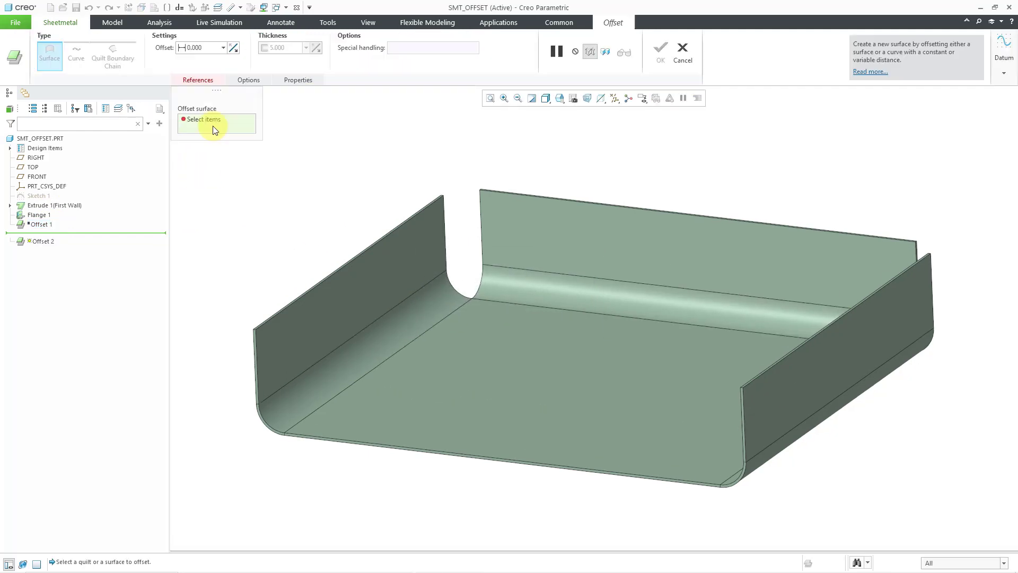
click(506, 380)
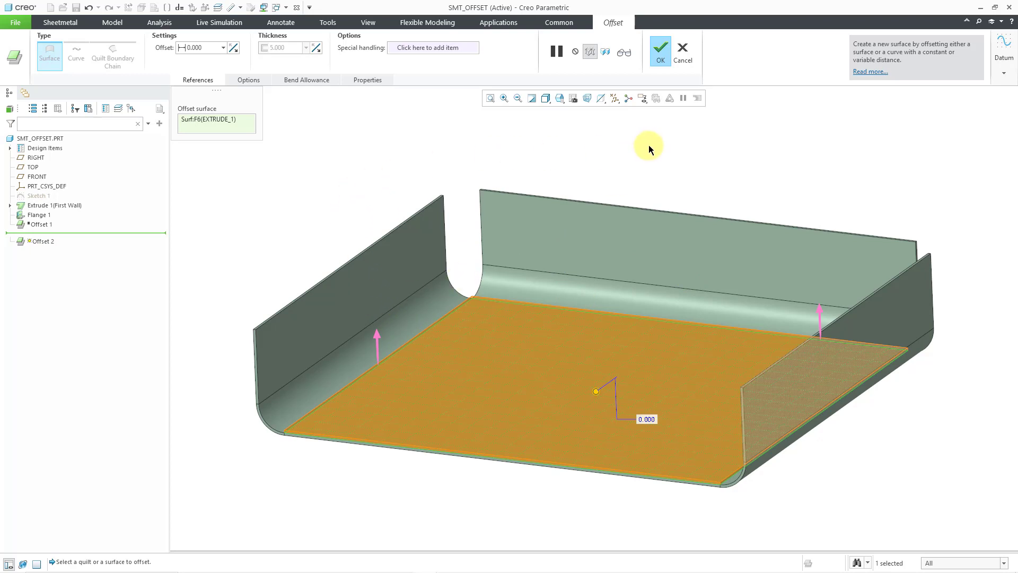
click(684, 53)
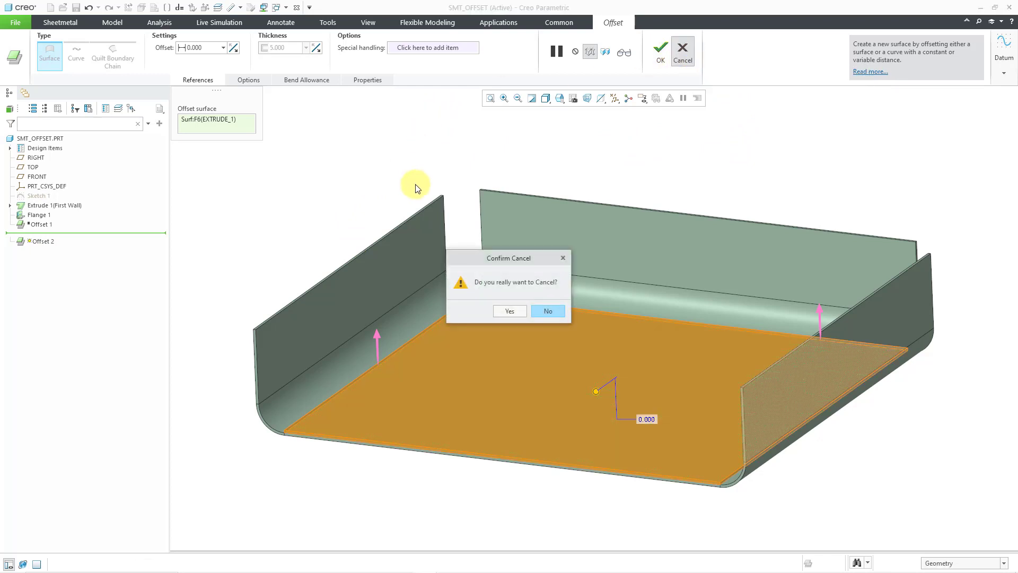
click(510, 313)
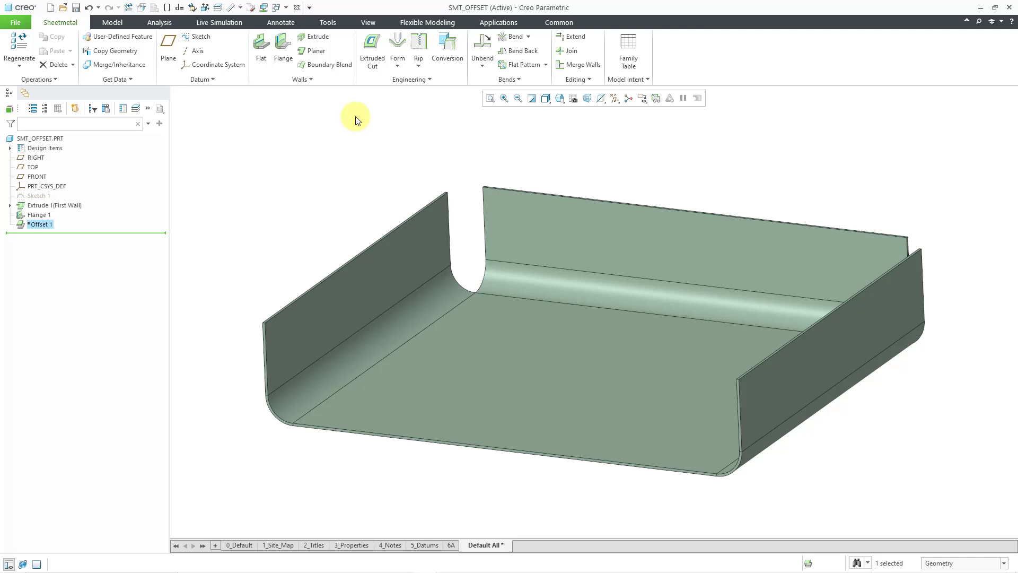
Step: Select the tray's base face plus the left, back and right bends and walls
click(540, 349)
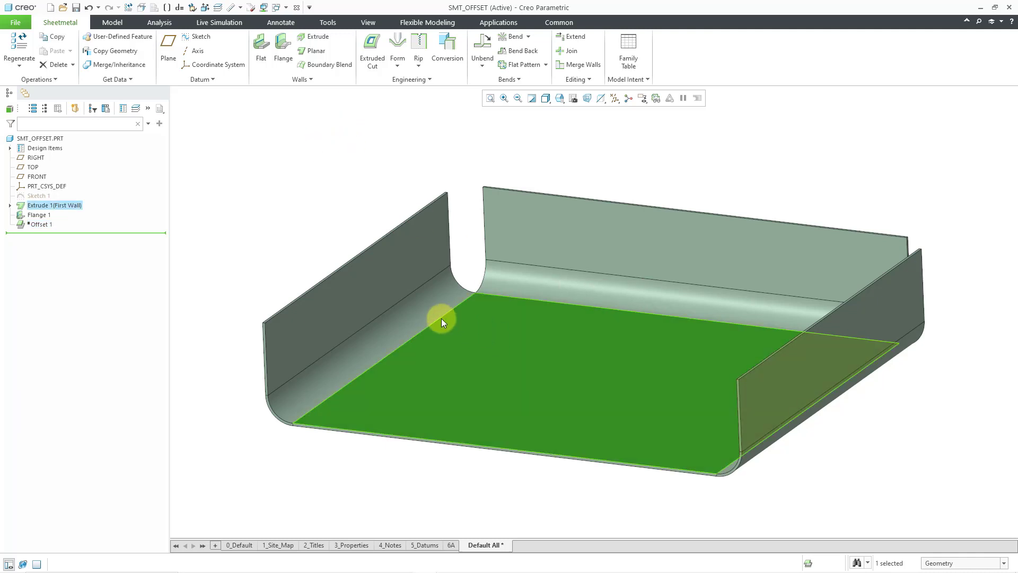
ctrl+click(427, 314)
ctrl+click(411, 278)
ctrl+click(551, 282)
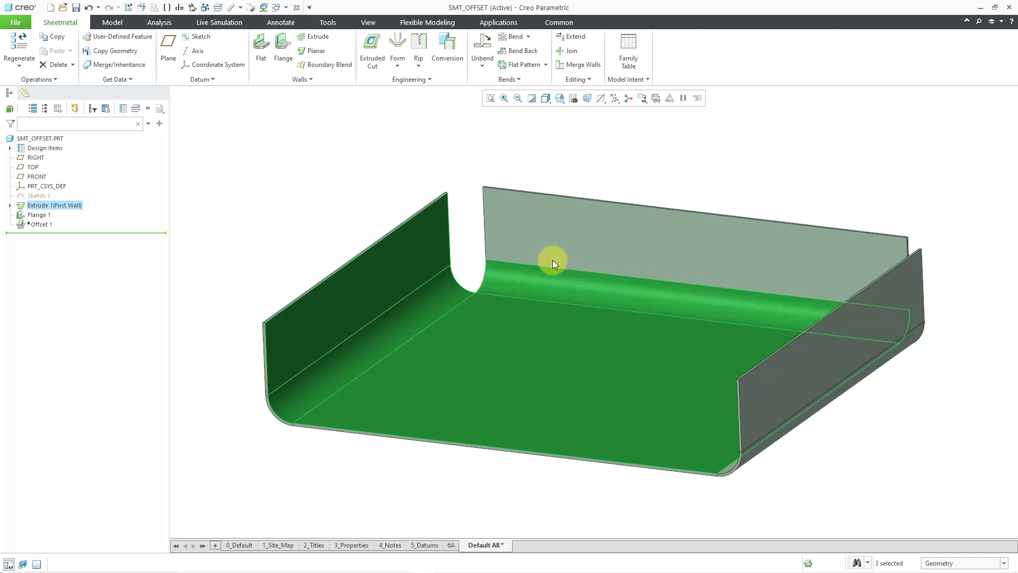
ctrl+click(556, 253)
middle_drag(612, 350, 648, 341)
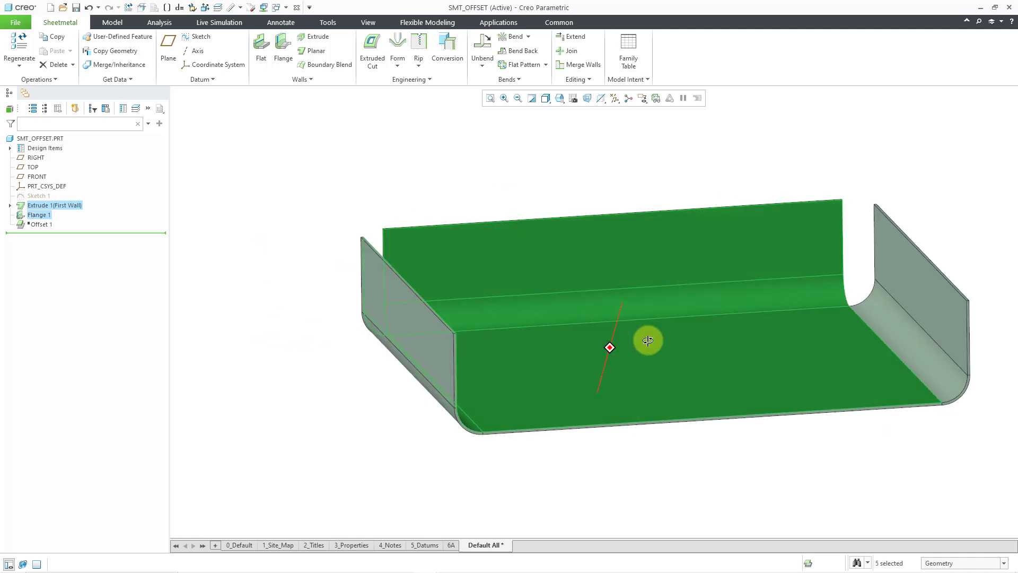
ctrl+click(899, 340)
ctrl+click(919, 302)
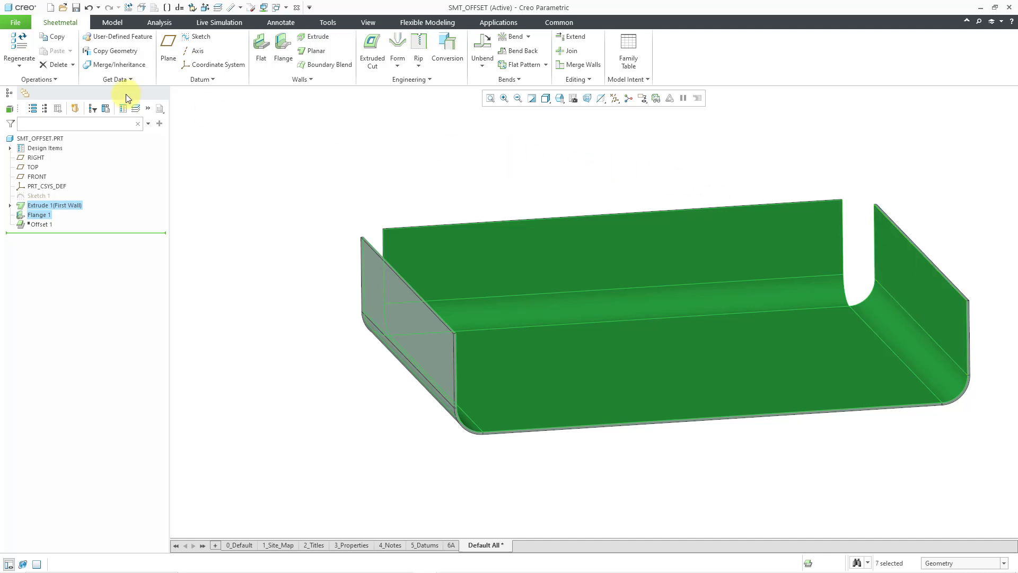
Step: Copy and paste the selected surfaces as a surface copy and confirm it as Copy 1
click(59, 41)
click(59, 51)
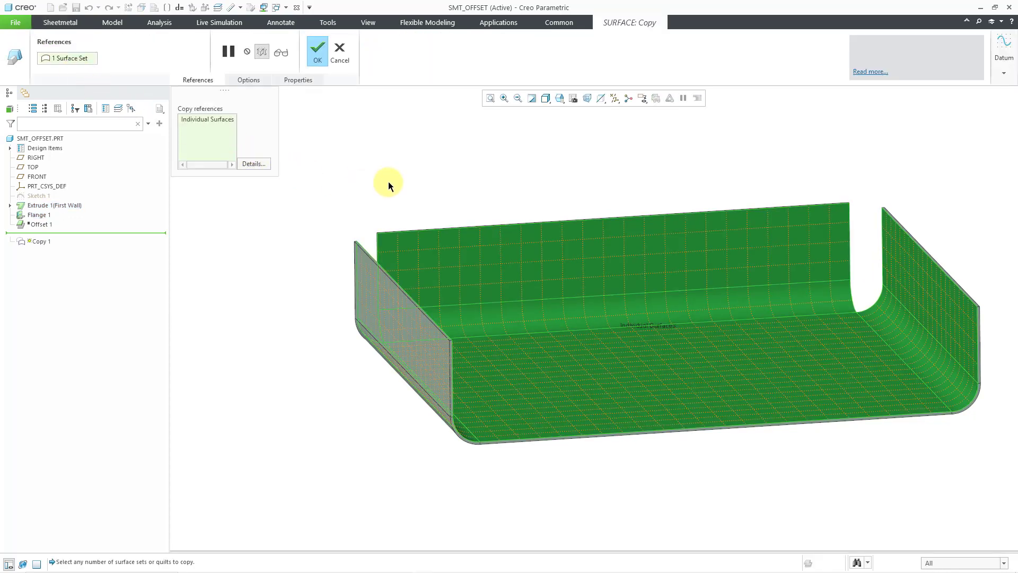
middle_drag(389, 180, 415, 191)
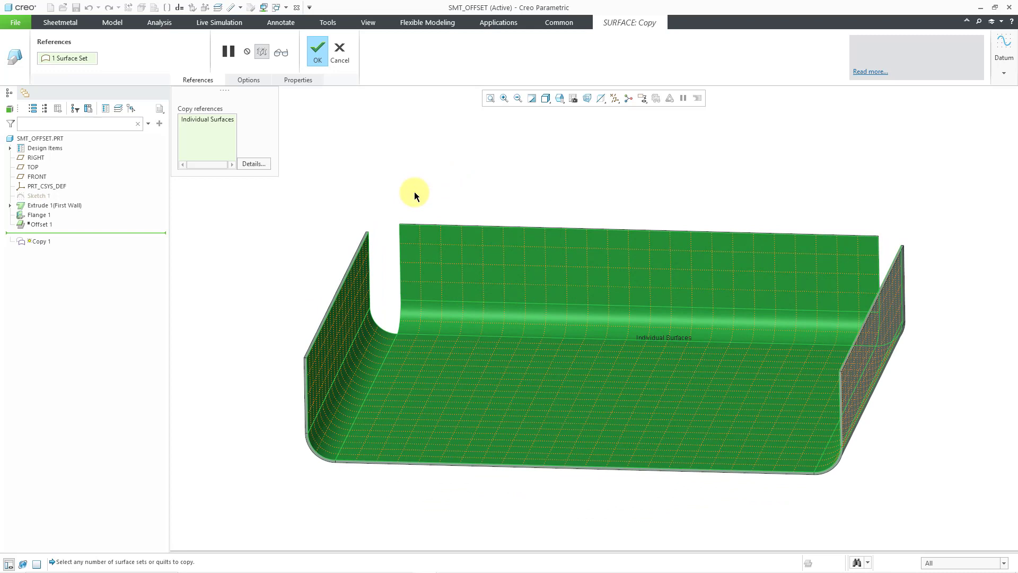
click(316, 53)
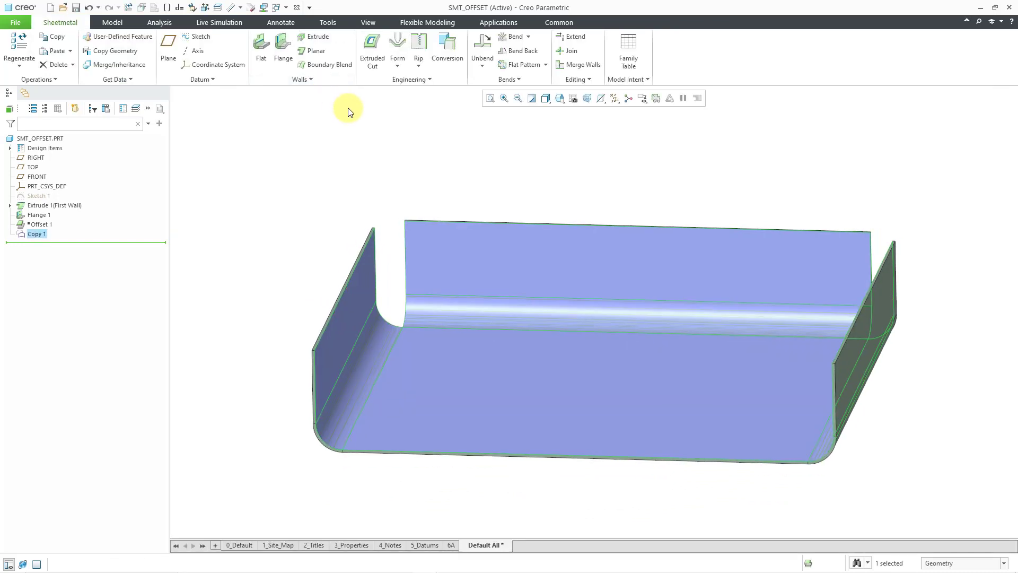
Step: Start an offset wall and replace its reference with the whole copied quilt
click(299, 81)
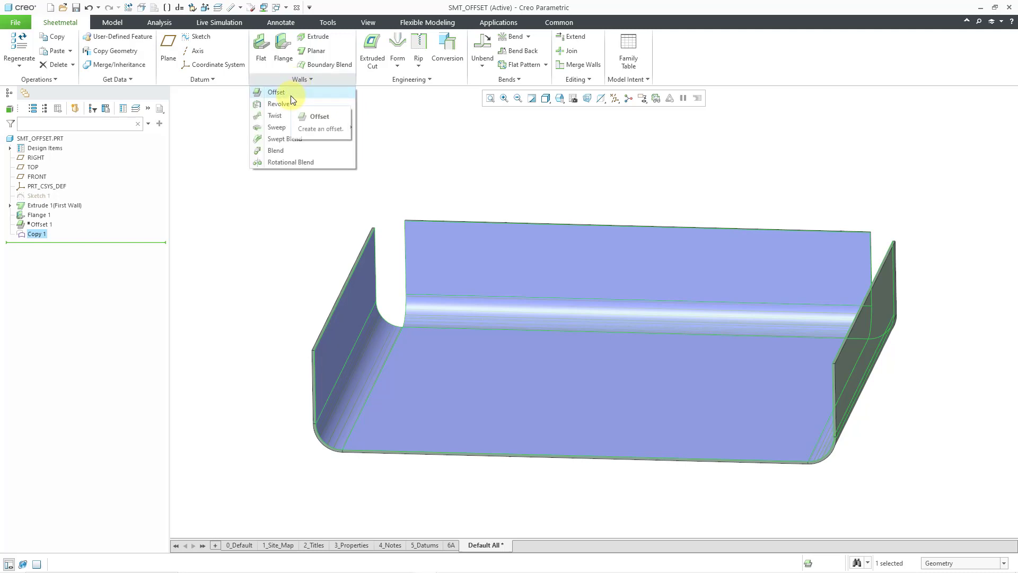
click(290, 94)
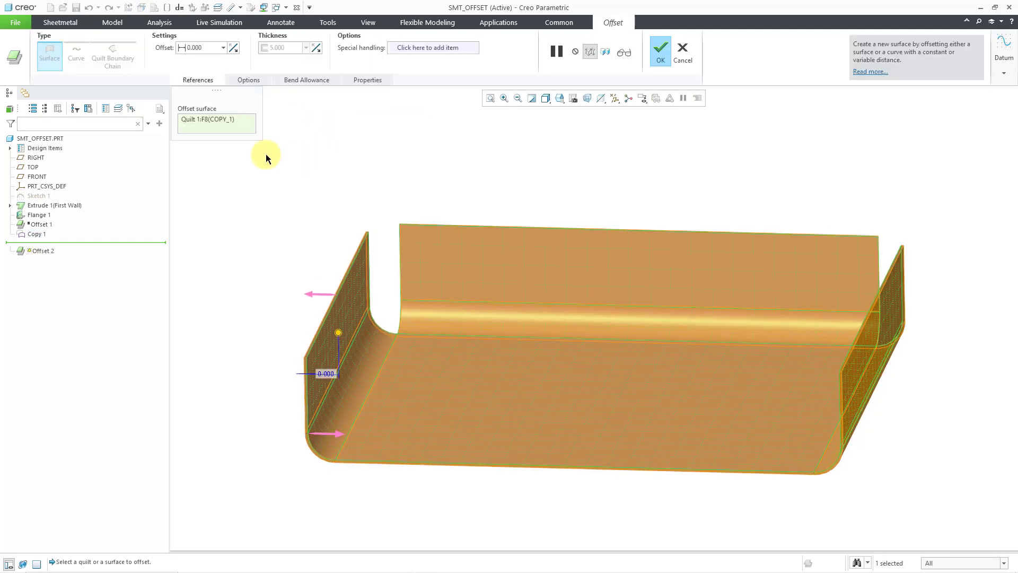
click(224, 120)
right_click(226, 120)
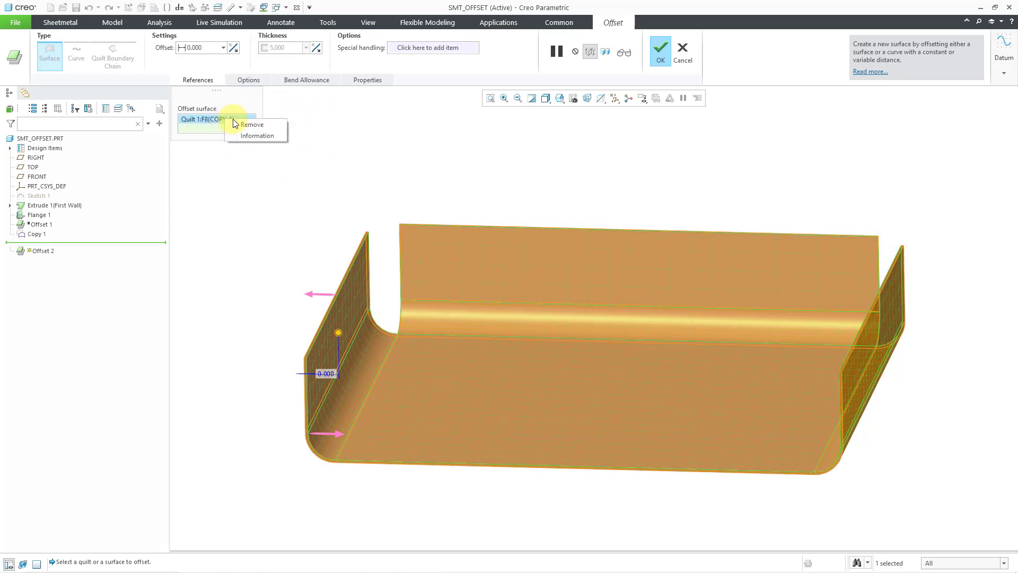
click(257, 124)
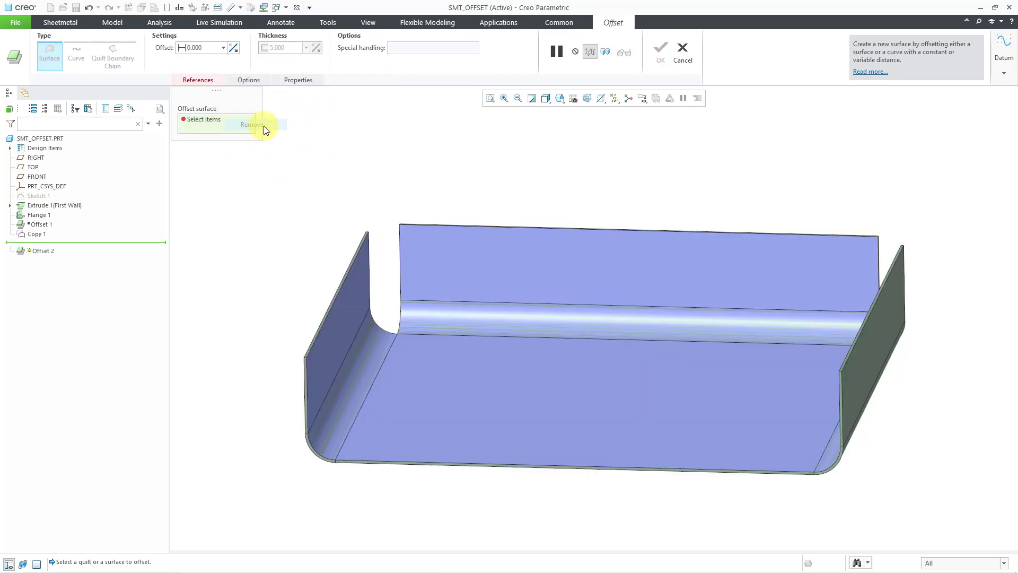
right_click(491, 253)
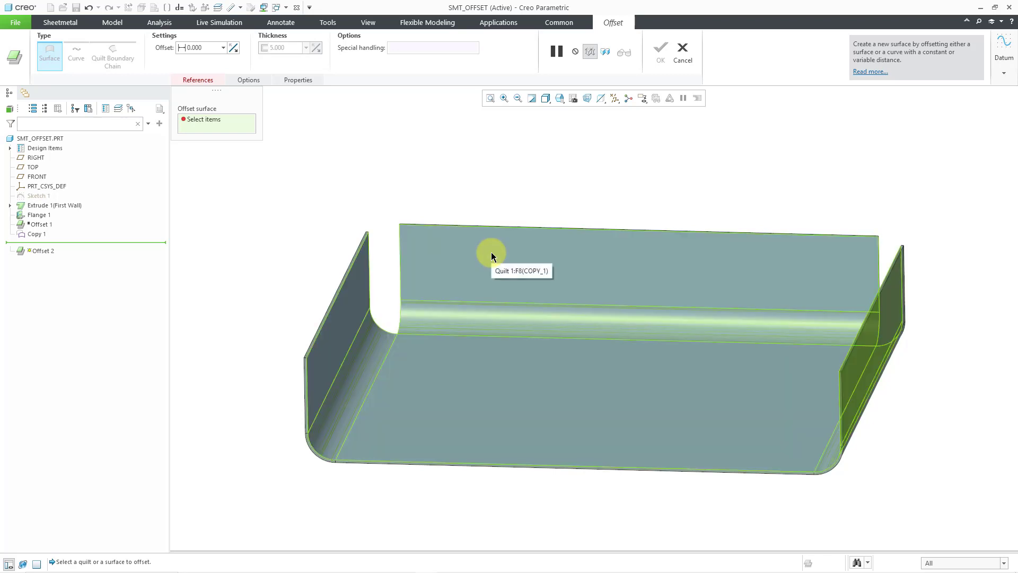
click(491, 253)
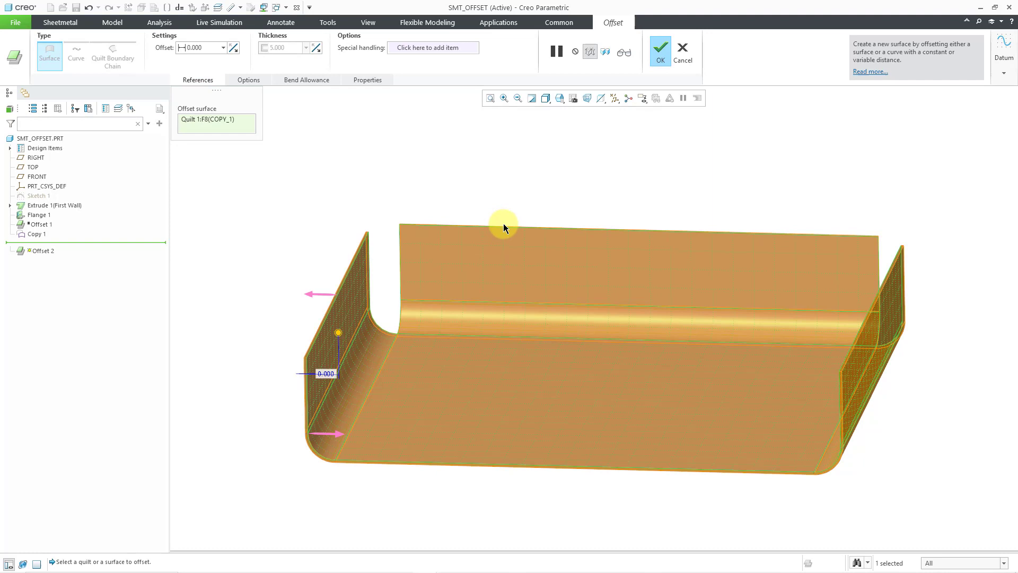
Step: Set the offset distance to 25 and finish it as Offset 2
drag(340, 333, 360, 331)
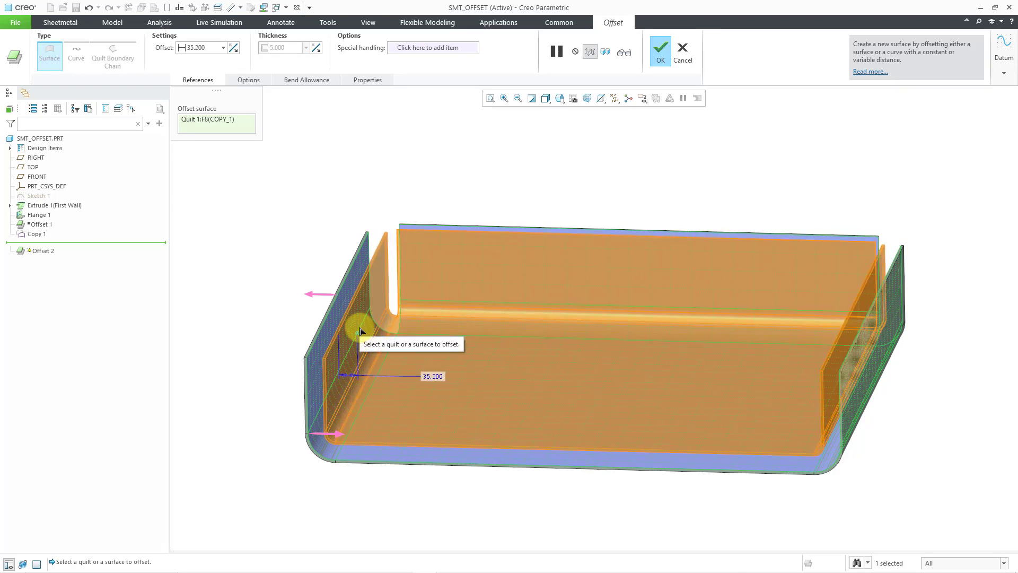
double_click(432, 376)
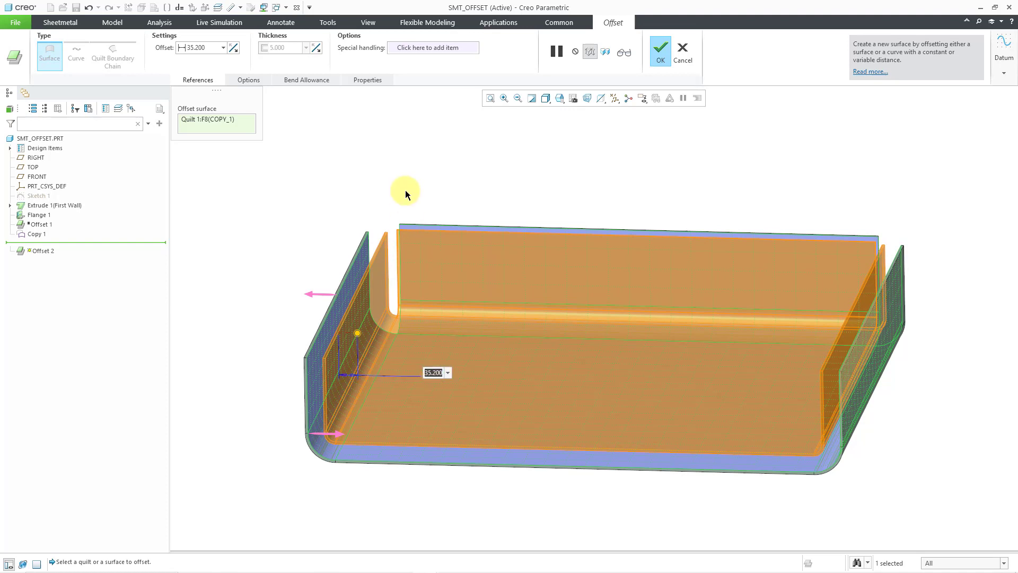
text(25)
key(Return)
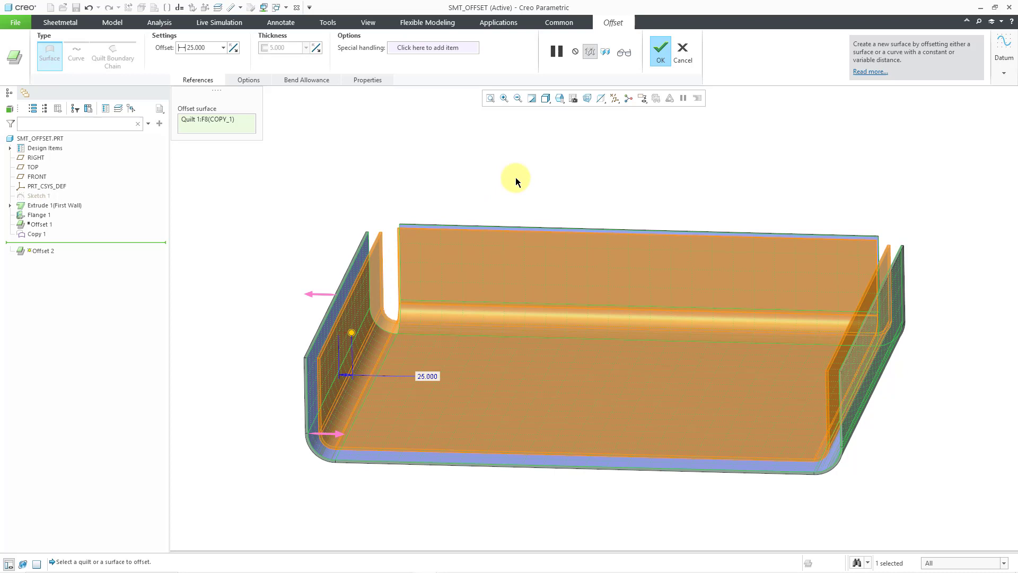
click(662, 59)
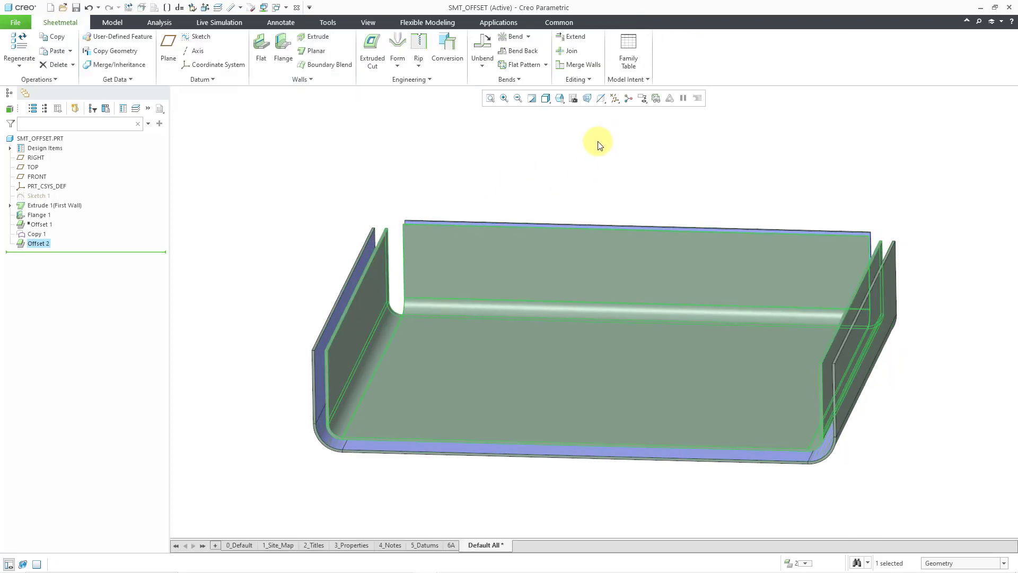
Step: Inspect the new Offset 2 wall, then clear the selection
mouse_move(586, 148)
middle_down()
mouse_move(577, 136)
mouse_move(578, 152)
middle_up()
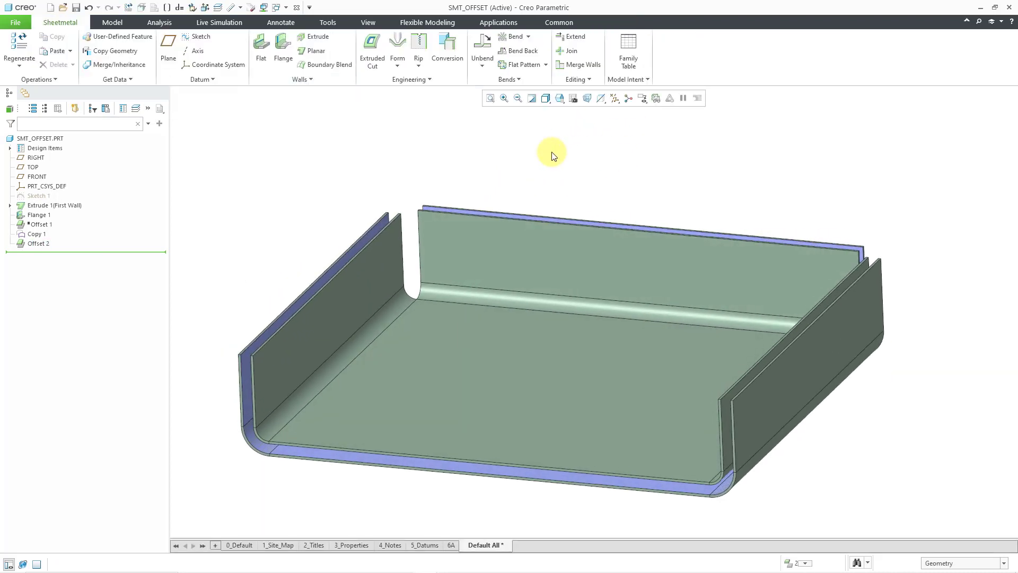
click(38, 242)
click(192, 201)
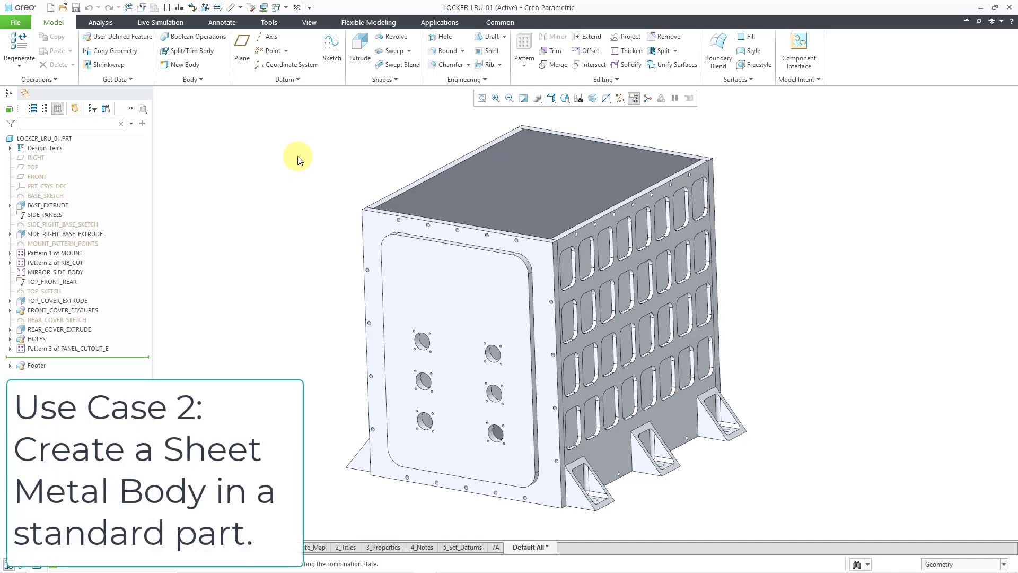
Step: Hide FRONT_COVER from the Design Items > Bodies list in the model tree
click(10, 148)
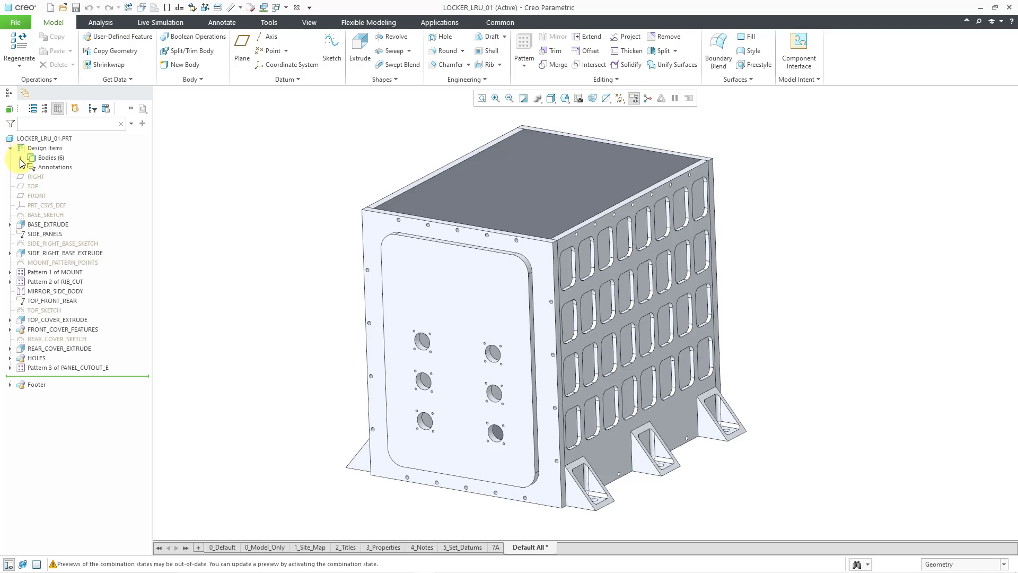
click(21, 158)
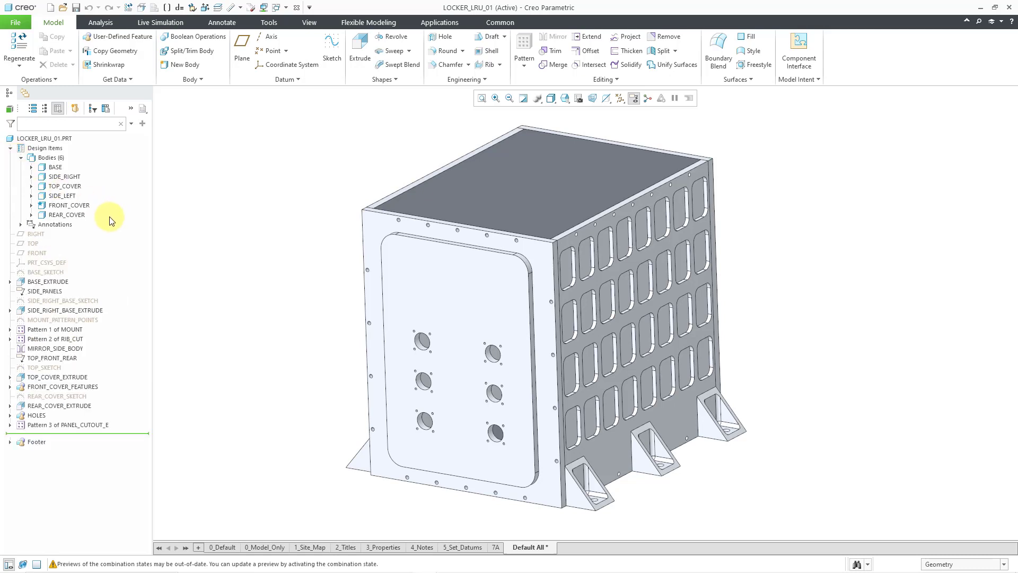
click(70, 206)
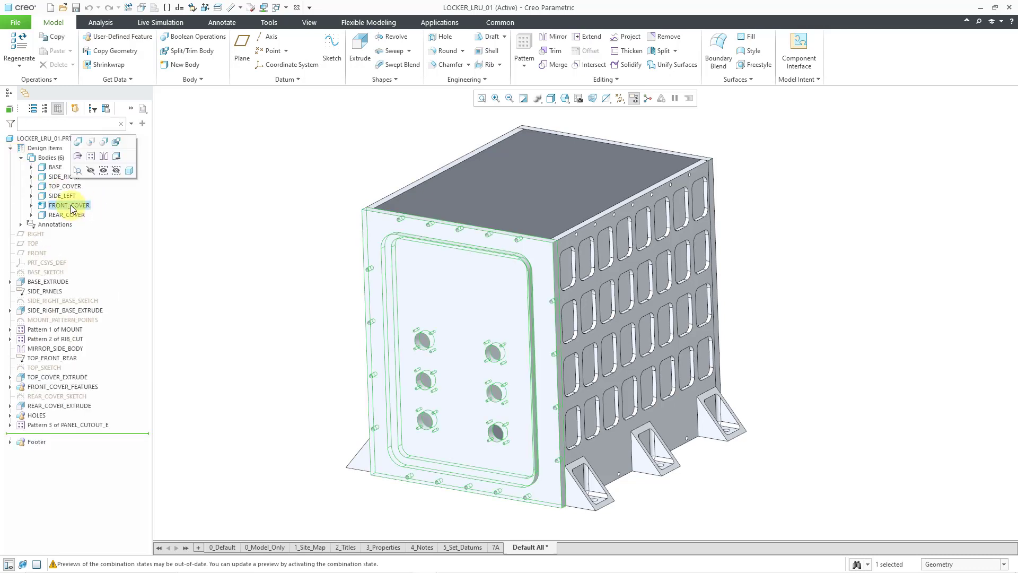
click(104, 184)
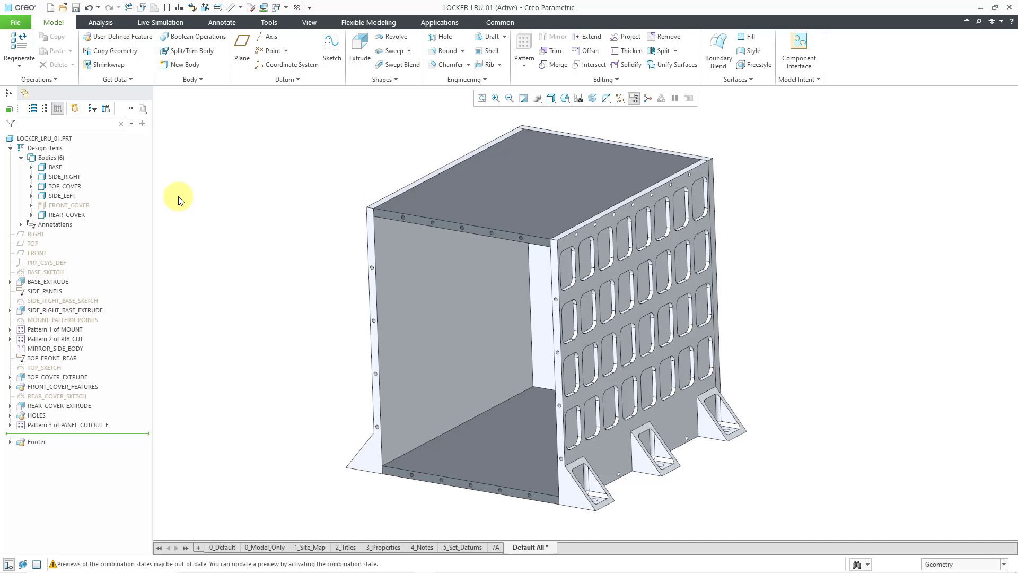
Step: Create a new body, rename it from Body 7 to SMT, and select it
click(178, 65)
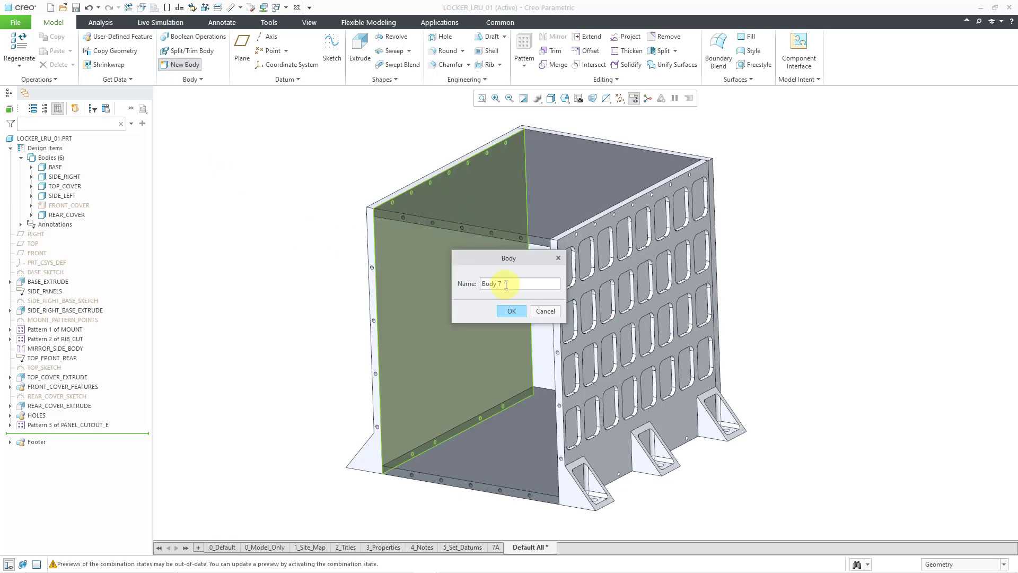
drag(507, 285, 450, 283)
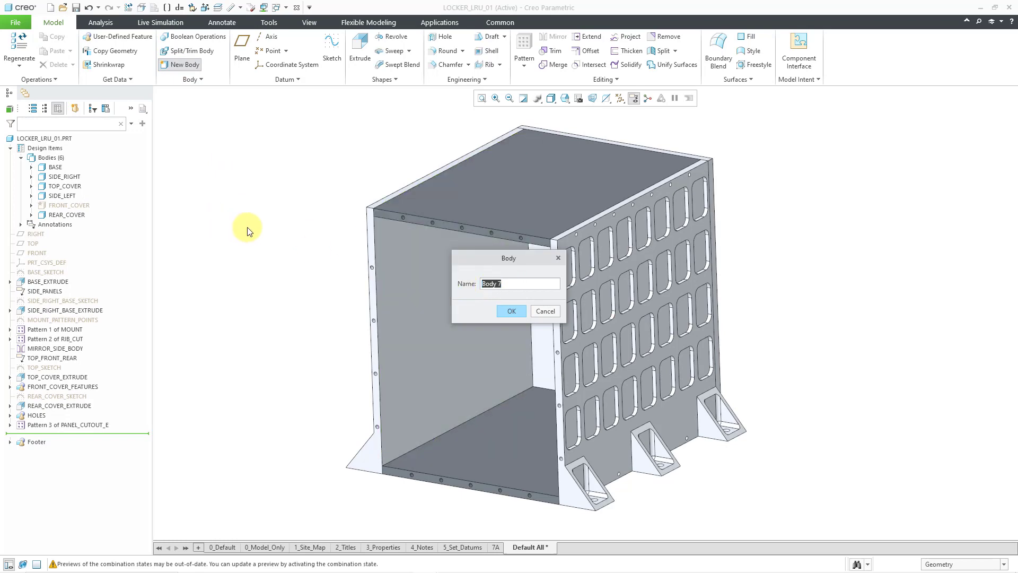
text(SMT)
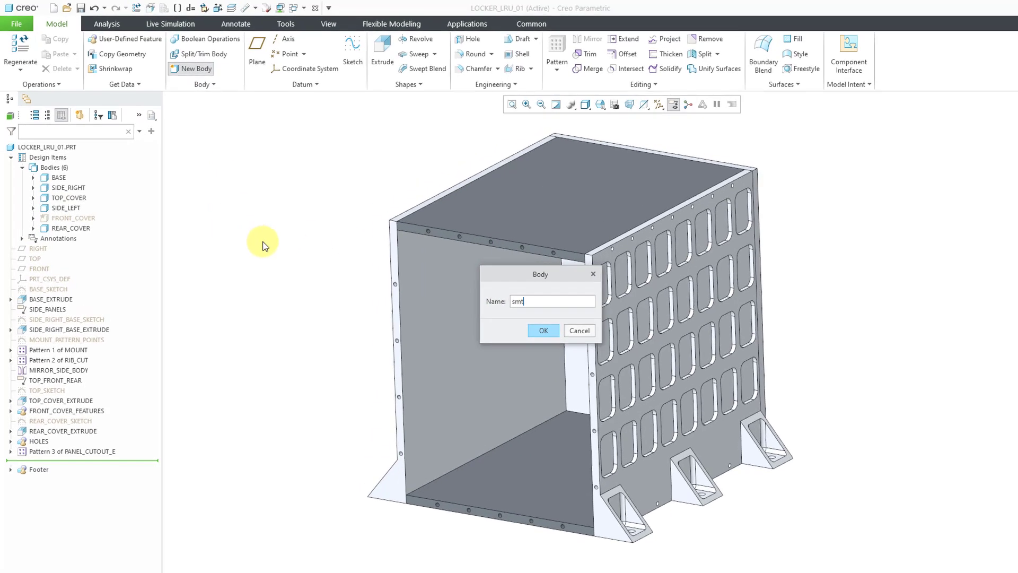
key(Return)
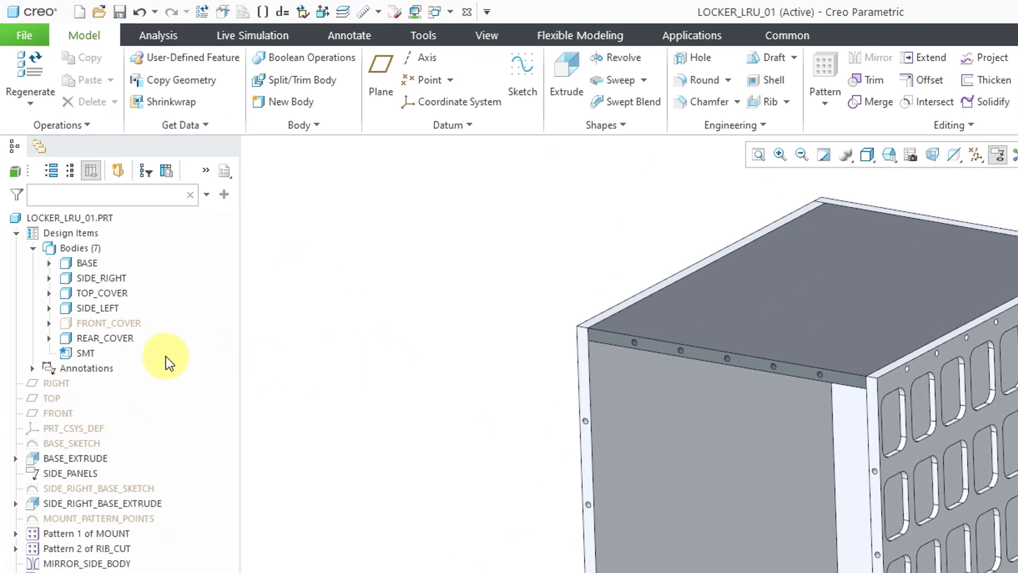
click(85, 354)
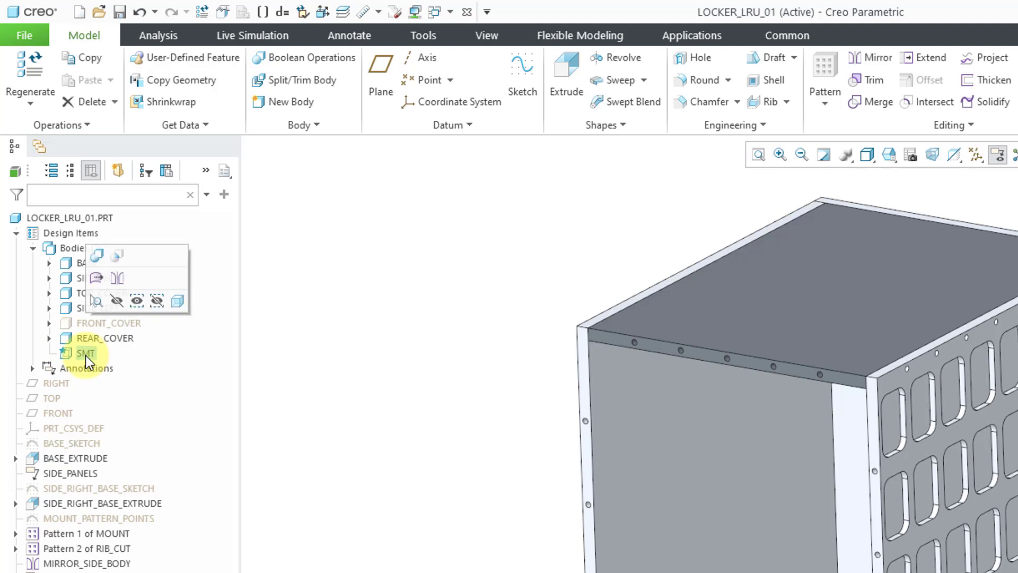
Step: Convert the SMT body to sheet metal, keeping it as an empty body
right_click(85, 356)
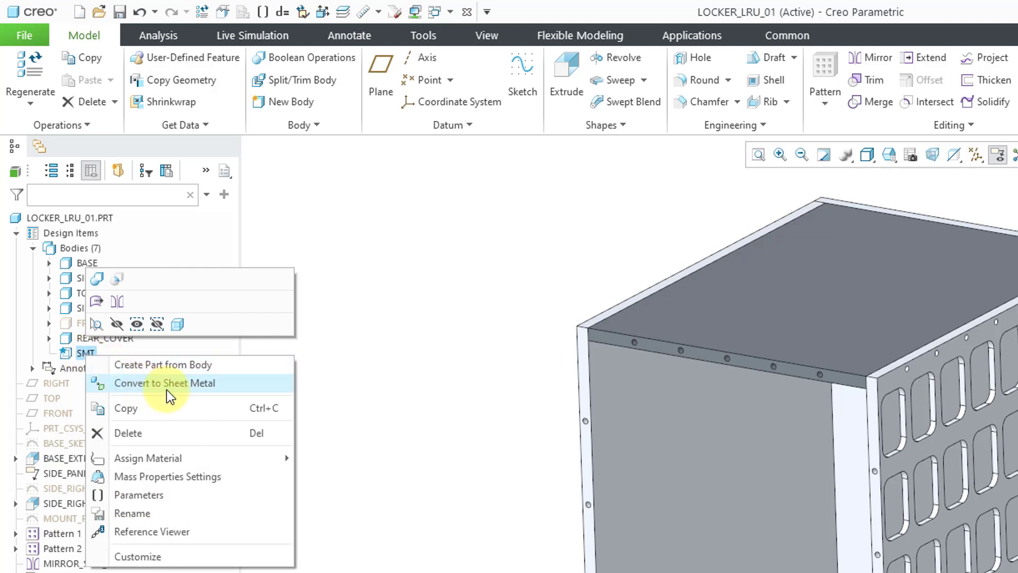
click(200, 383)
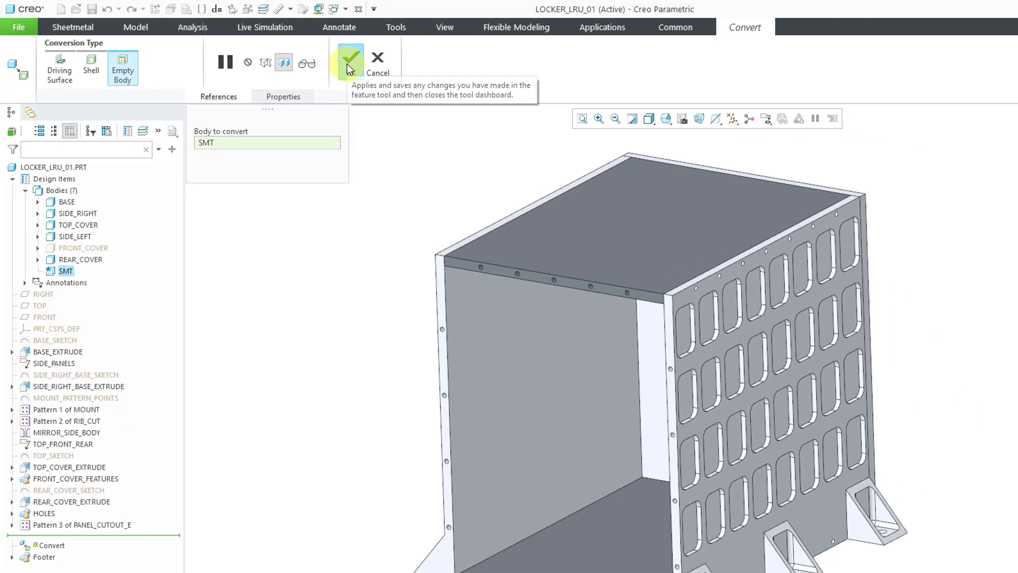
click(456, 80)
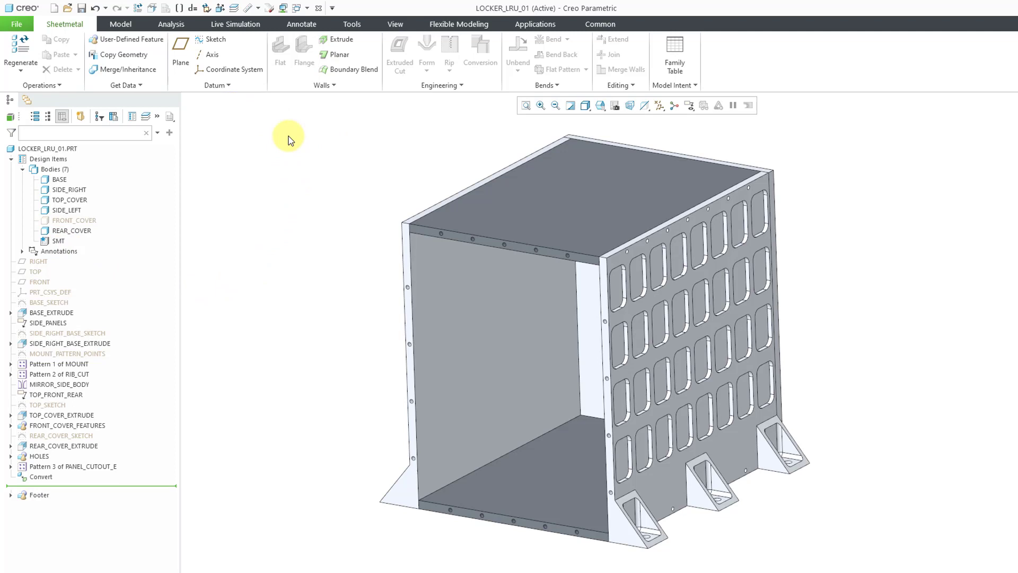
Step: Start an Offset wall from the Sheetmetal tab's Walls list
click(129, 26)
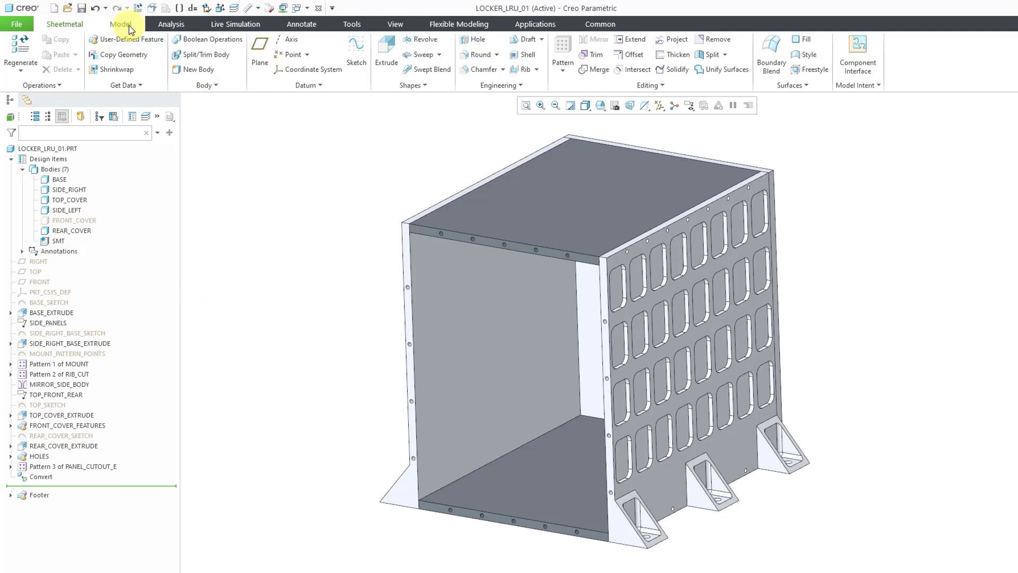
click(69, 27)
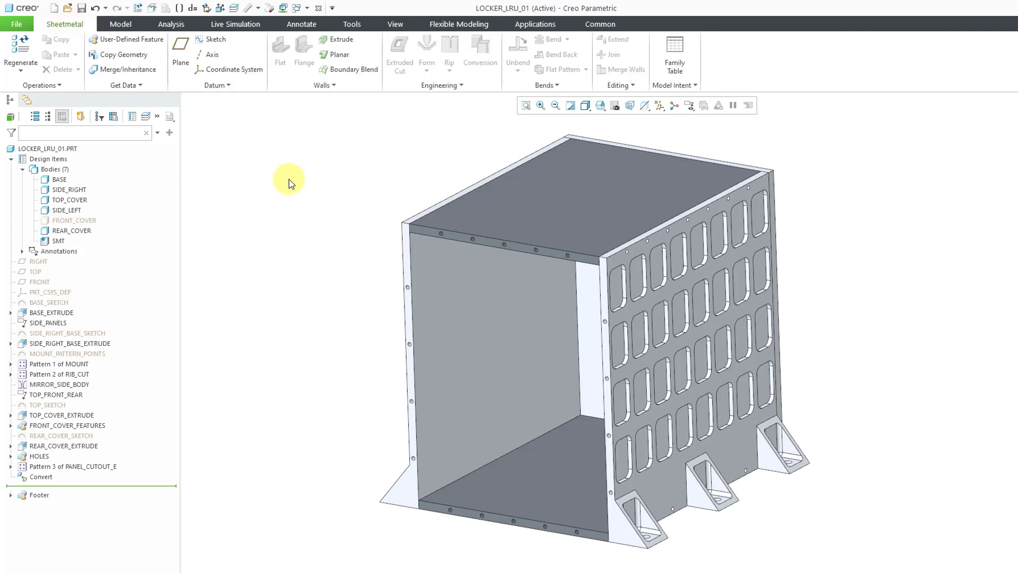
click(324, 85)
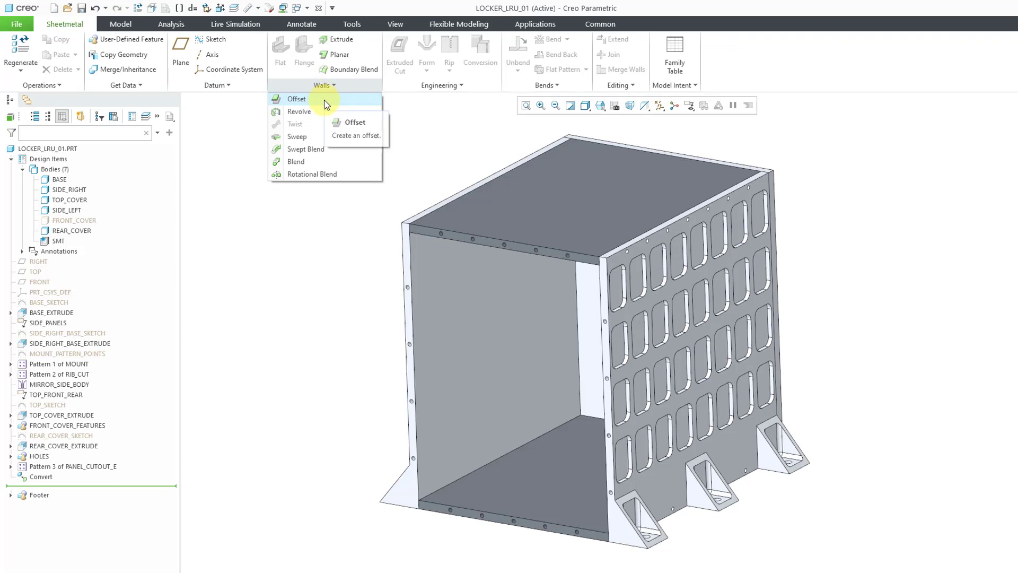
click(325, 99)
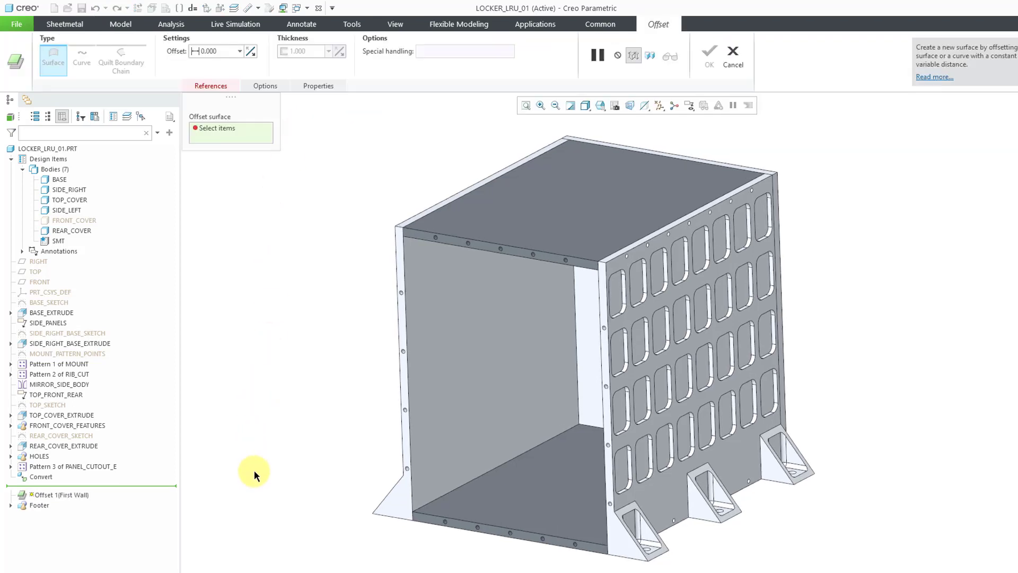
Step: Offset the BASE_EXTRUDE floor surface upward by 25 and confirm the first wall
click(517, 478)
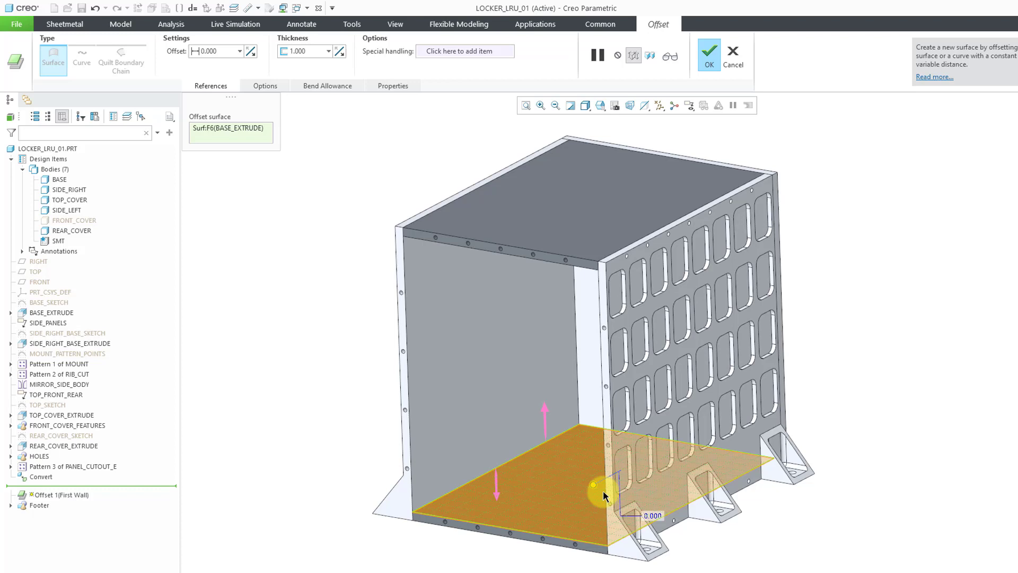
drag(593, 484, 591, 468)
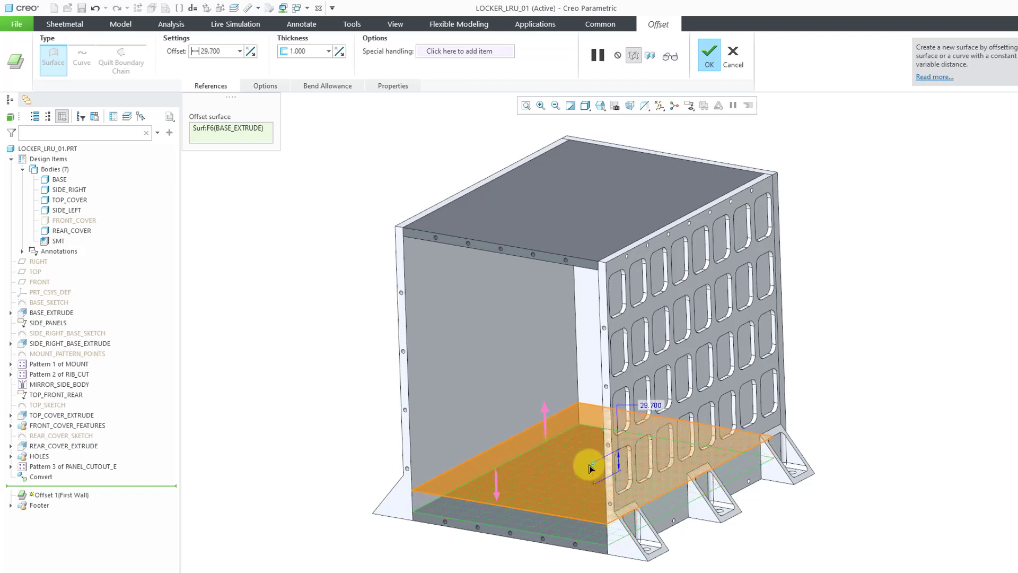
double_click(654, 404)
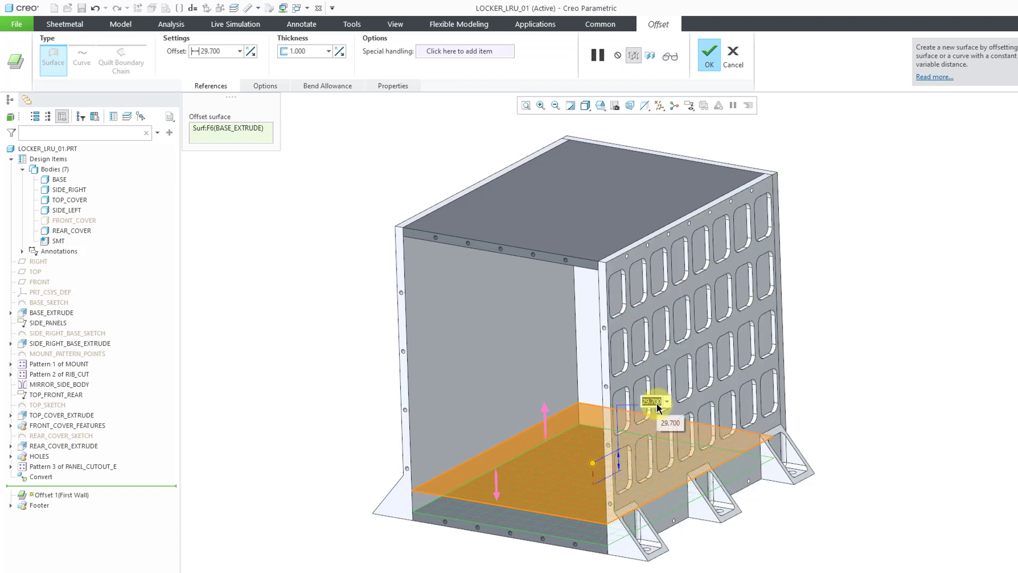
text(25)
key(Return)
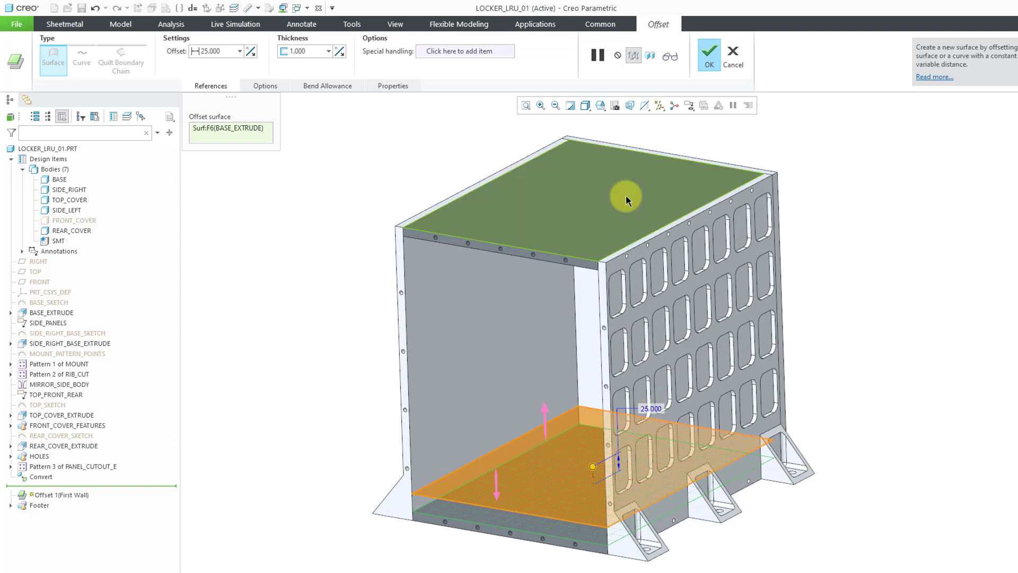
click(562, 117)
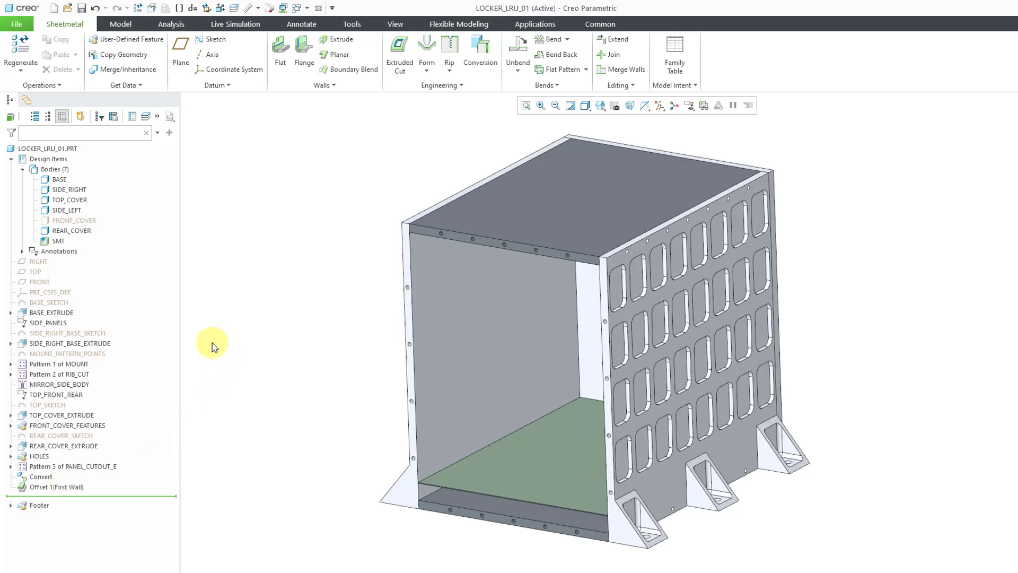
Step: Edit the Offset 1 definition to make the wall 5 thick
click(77, 486)
click(92, 422)
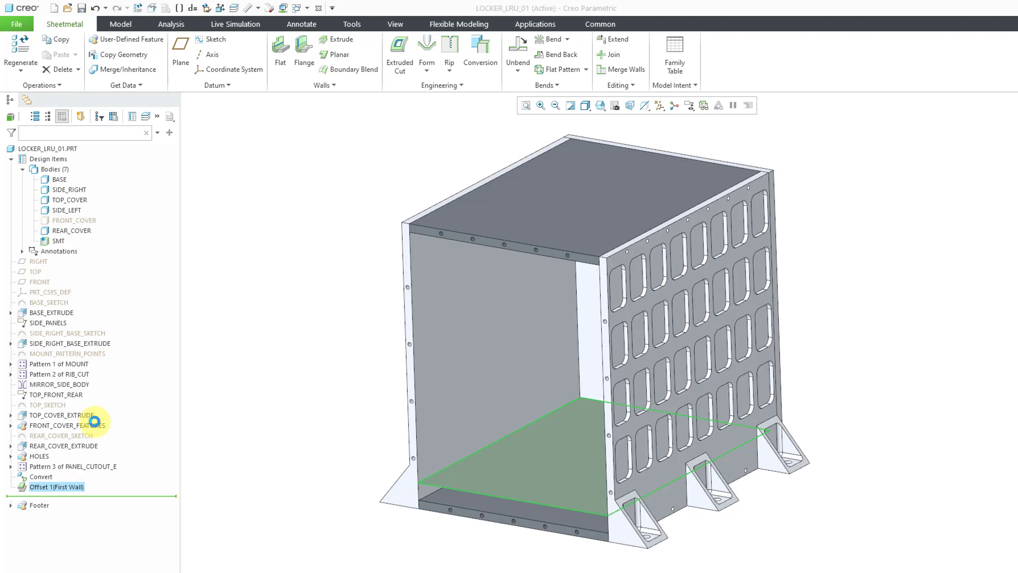
double_click(297, 51)
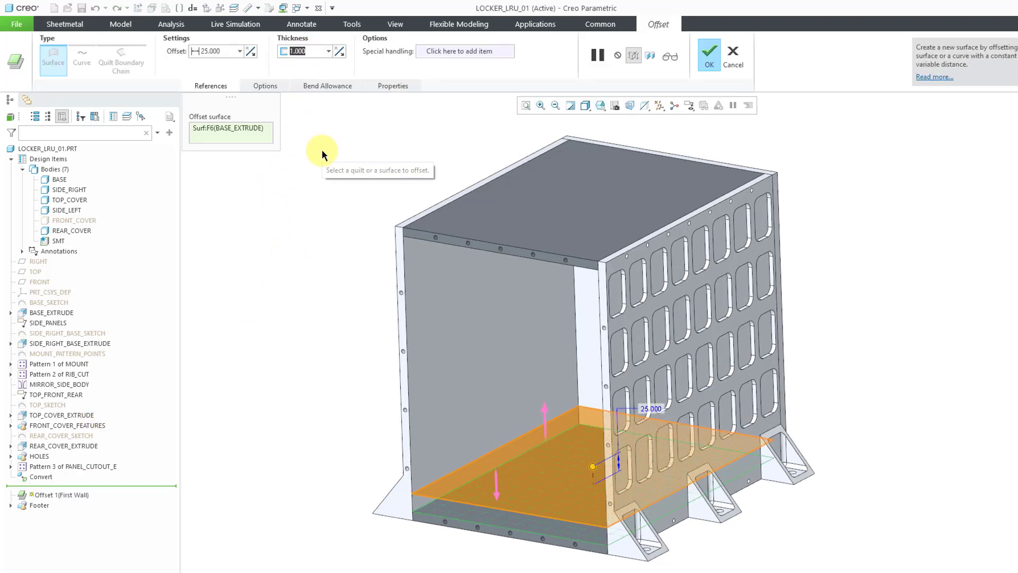
text(5)
key(Return)
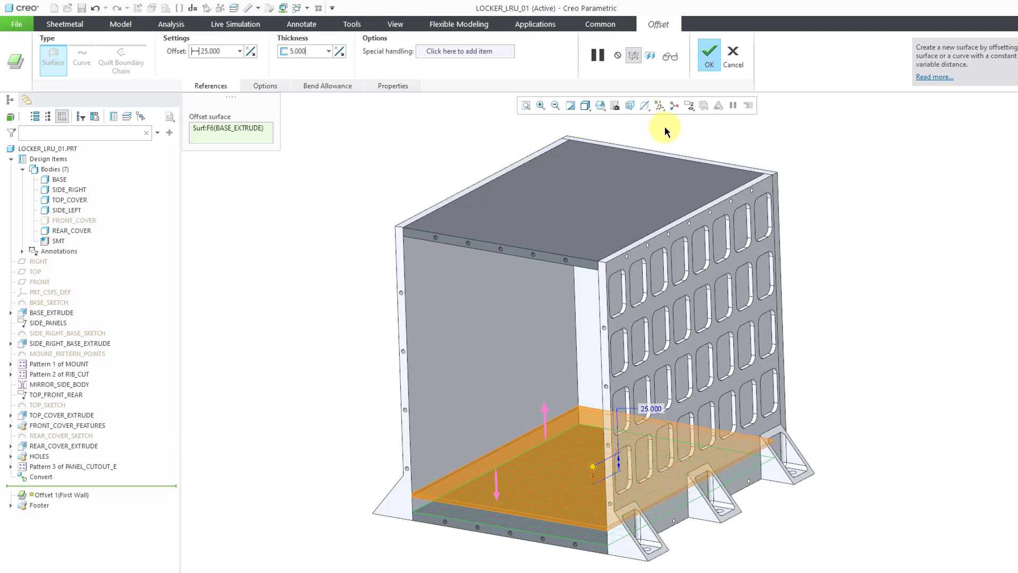
click(711, 59)
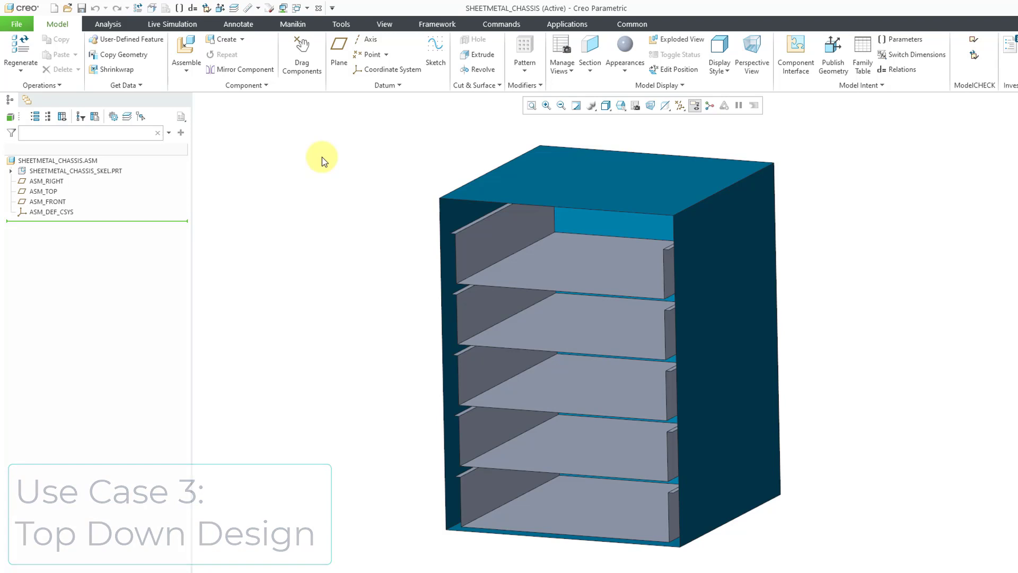
click(99, 172)
click(291, 176)
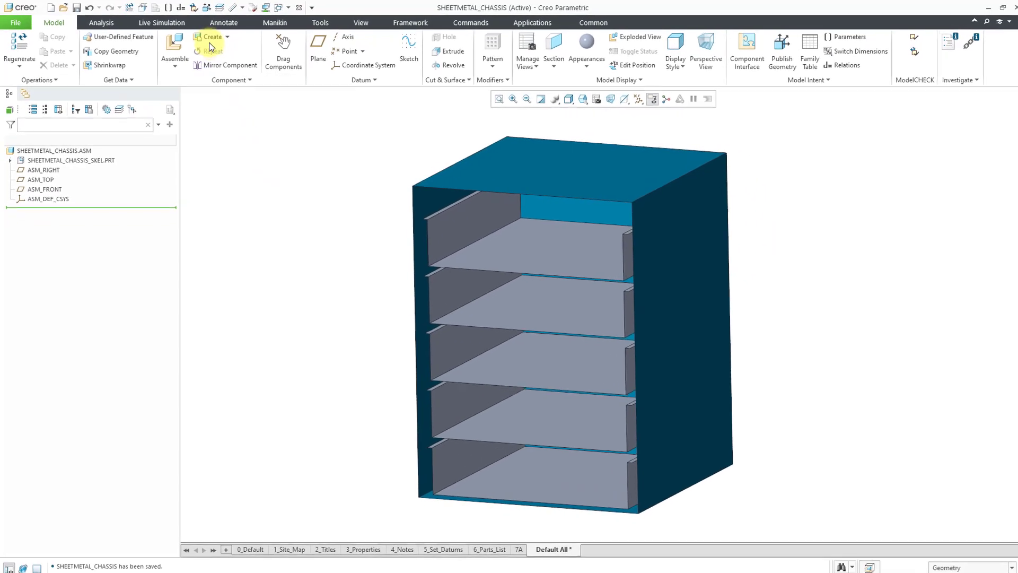
Step: Create a new Part component of sub-type Sheetmetal named rack_1
click(207, 39)
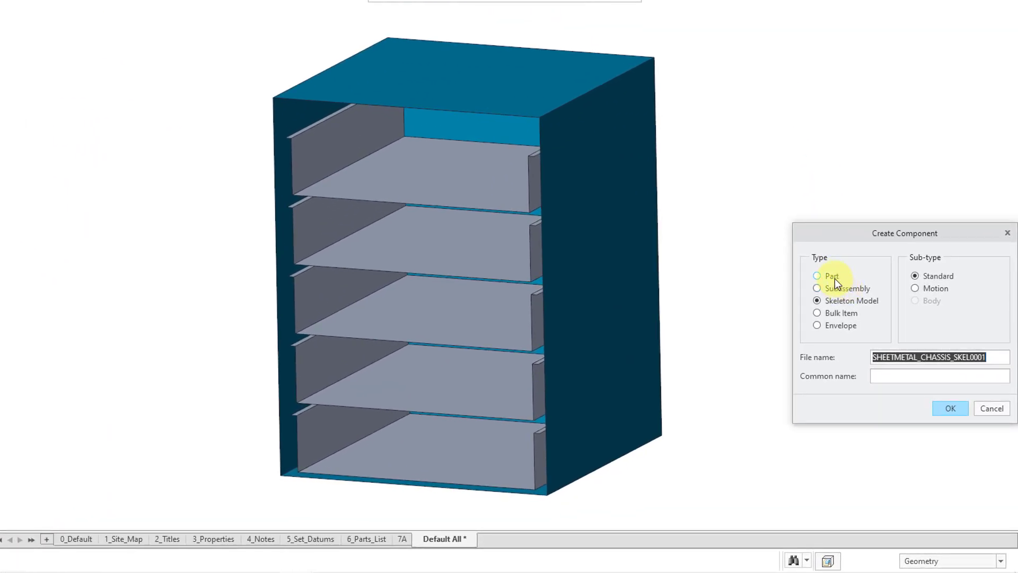
click(835, 279)
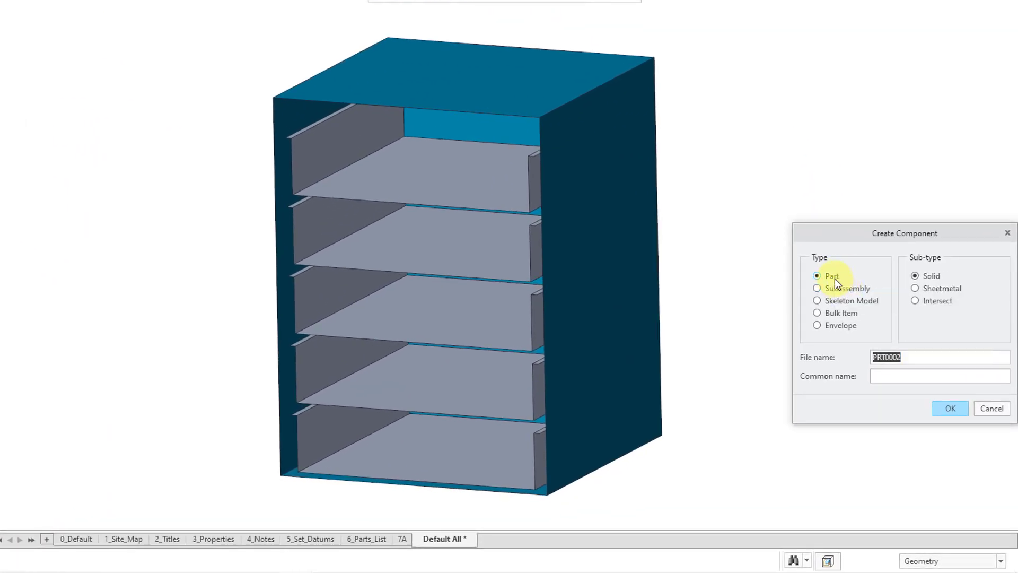
click(925, 289)
drag(901, 360, 831, 361)
text(rack_1)
Step: Set rack_1 to copy from the mcae_sheetmetal_creo7_metric.prt template
click(945, 408)
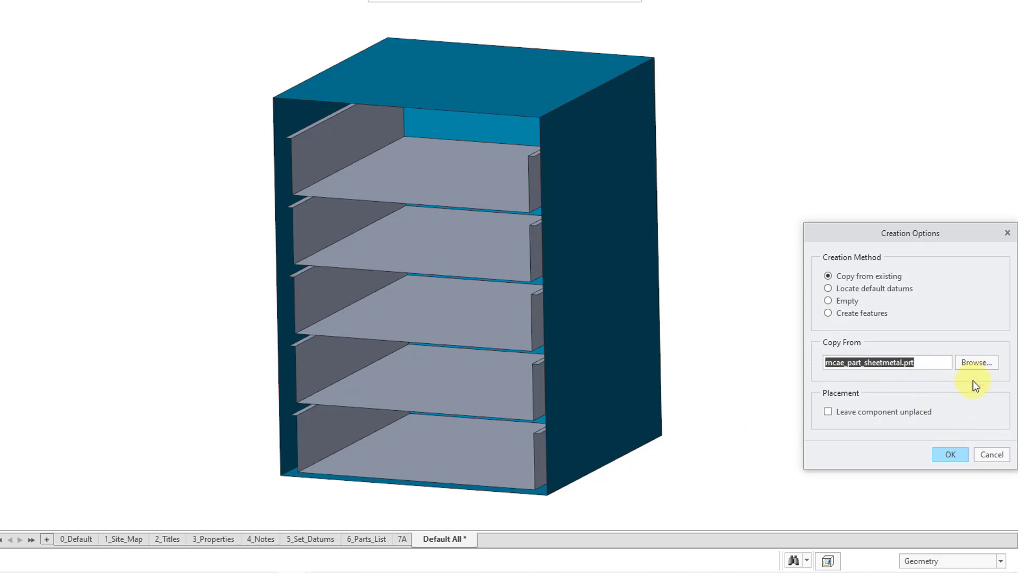
click(975, 364)
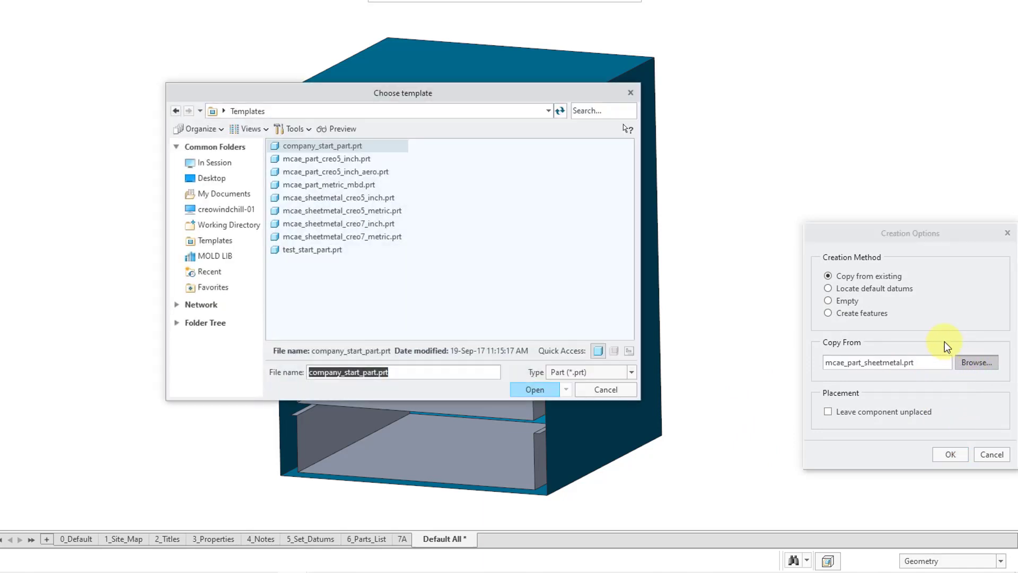
click(387, 237)
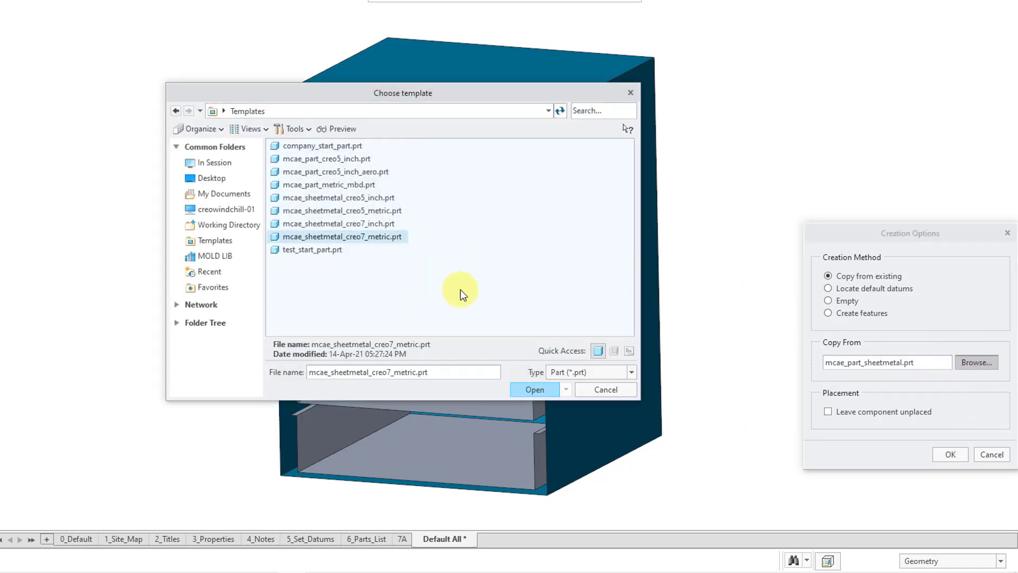
click(535, 389)
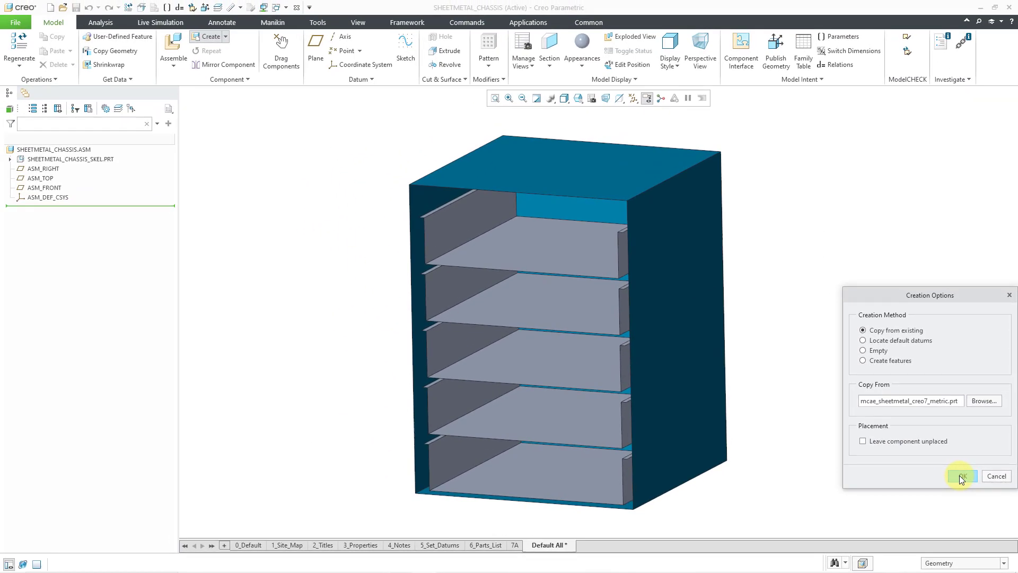
Step: Create rack_1 and place it at the assembly's default position
click(961, 476)
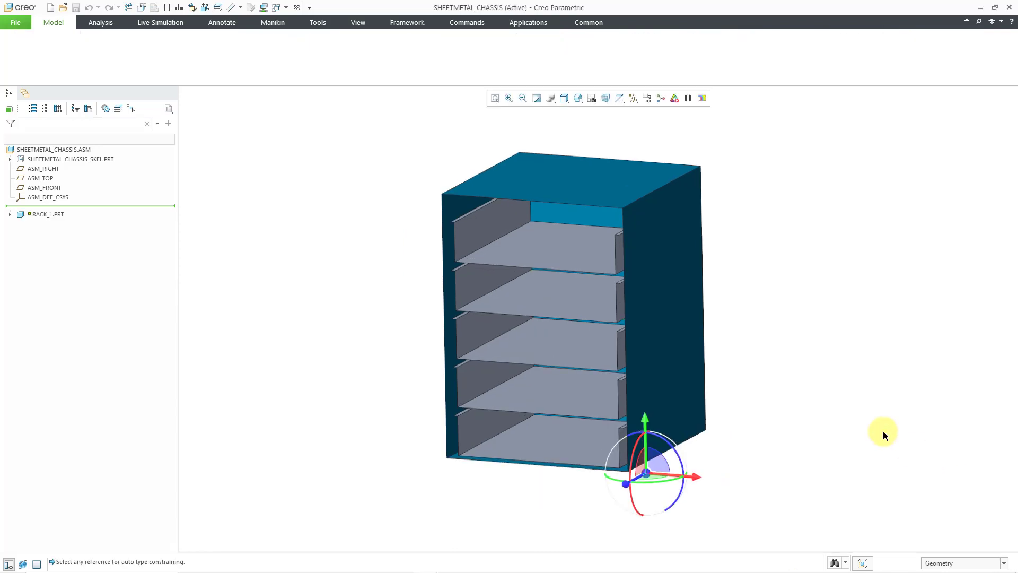
right_click(832, 307)
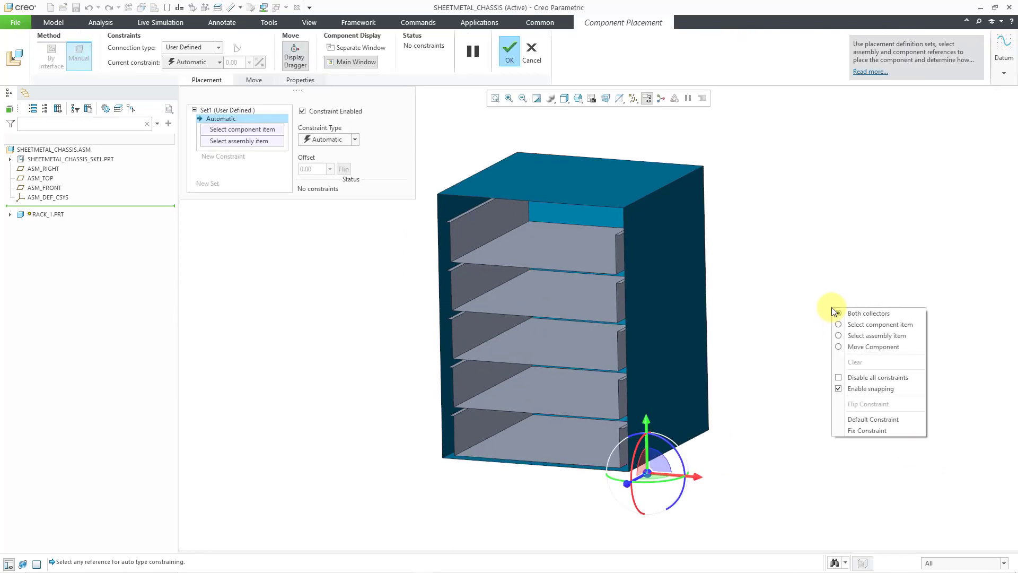
click(867, 418)
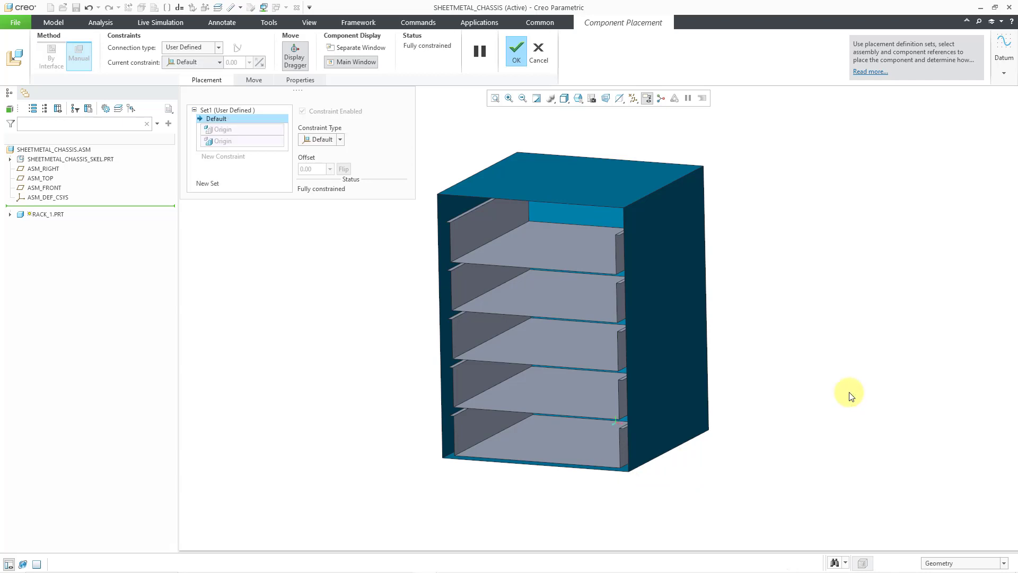
click(515, 51)
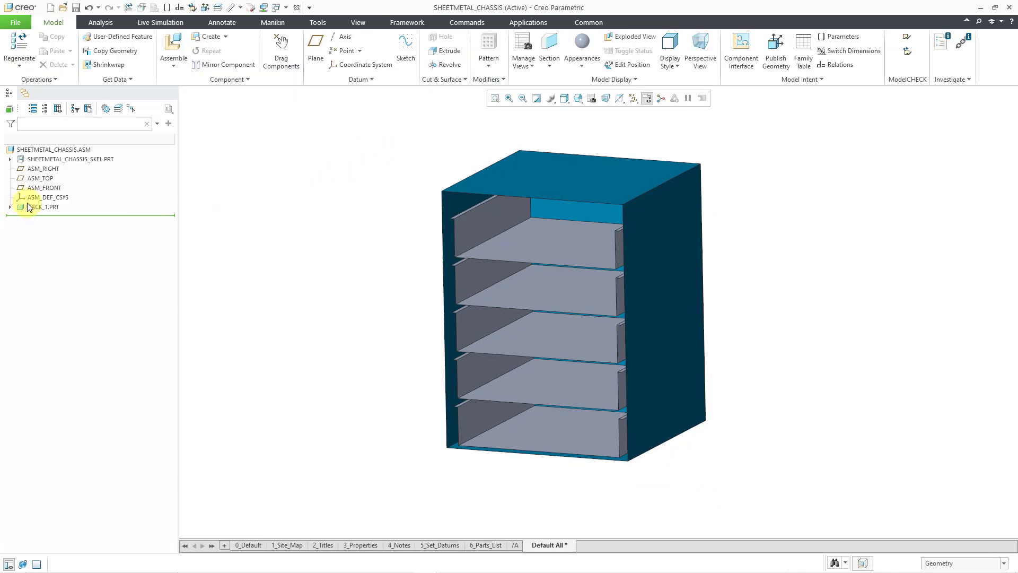
Step: Activate RACK_1.PRT in the model tree for editing
click(10, 206)
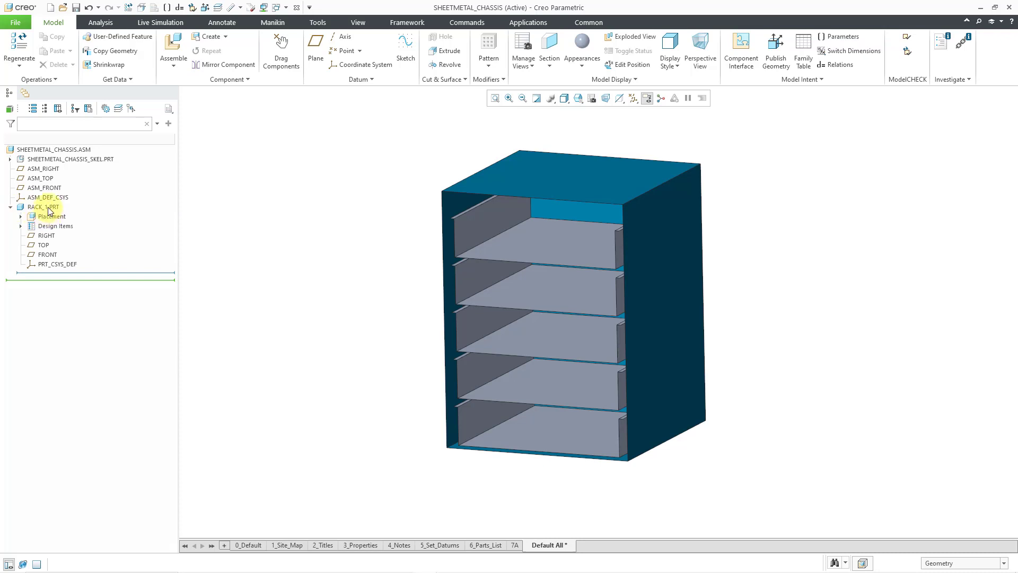
click(46, 207)
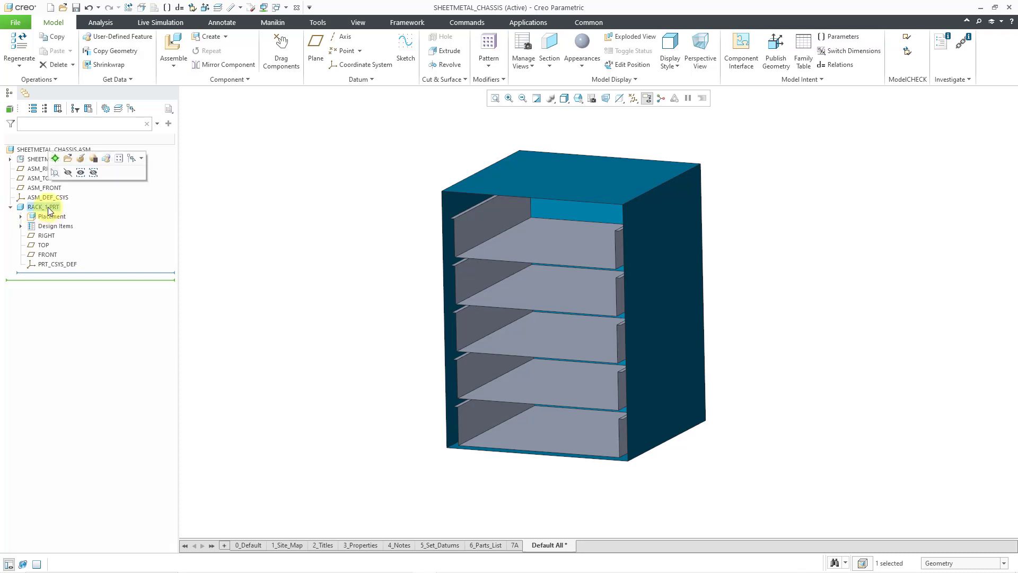
click(55, 158)
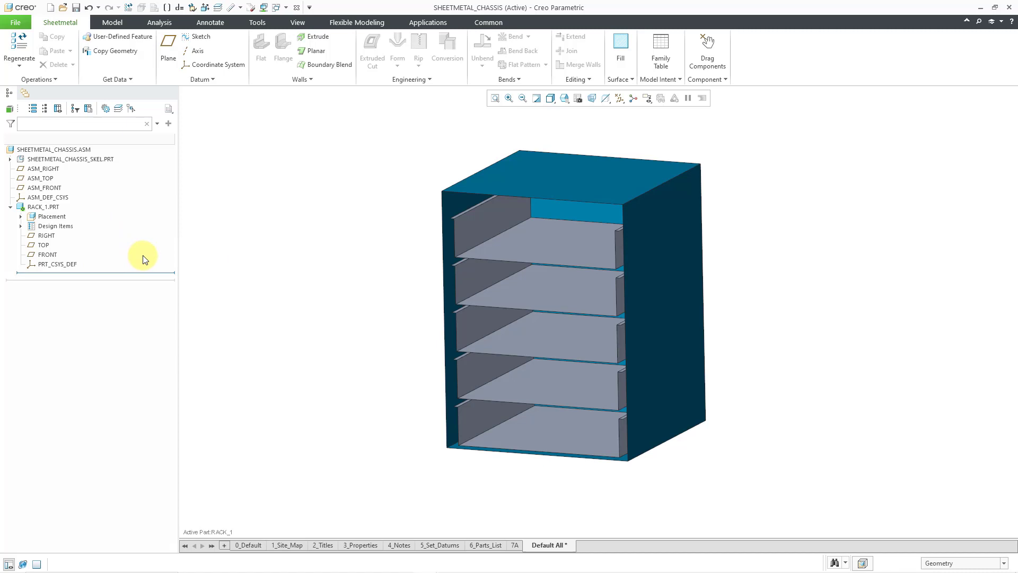
Step: Copy the skeleton's bottom shelf quilt into RACK_1 with Copy Geometry, then deselect
click(107, 52)
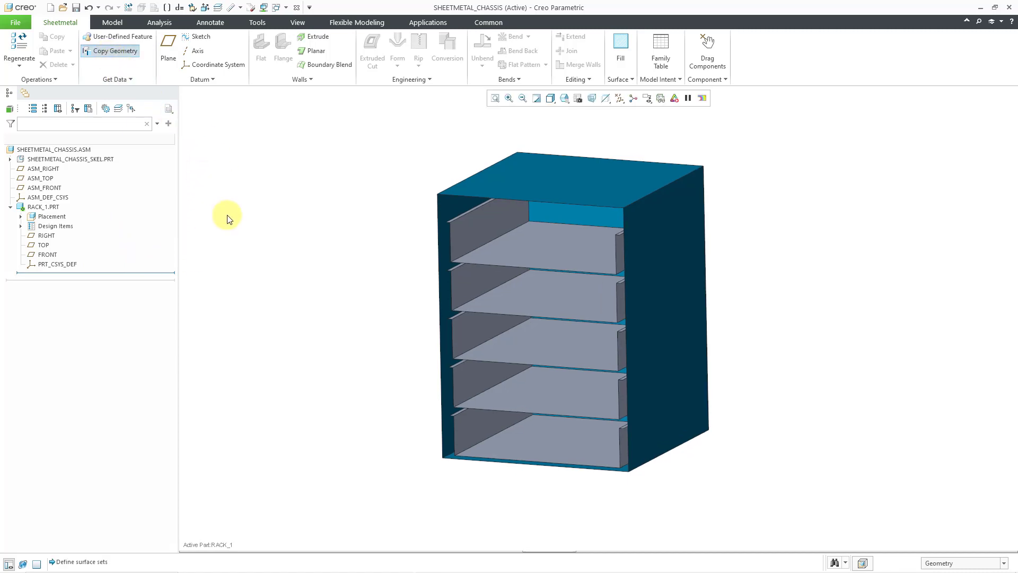
click(546, 443)
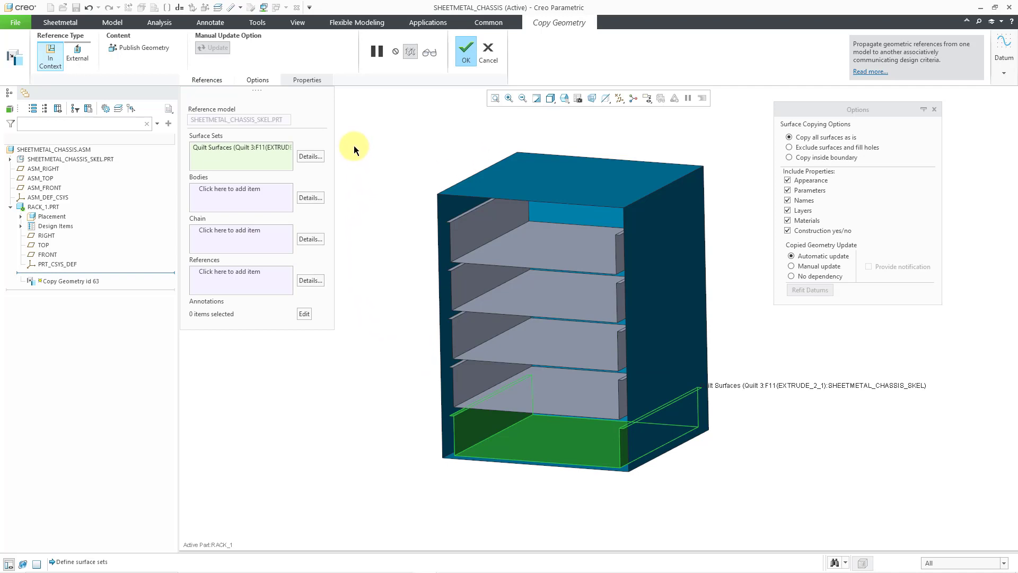
click(464, 56)
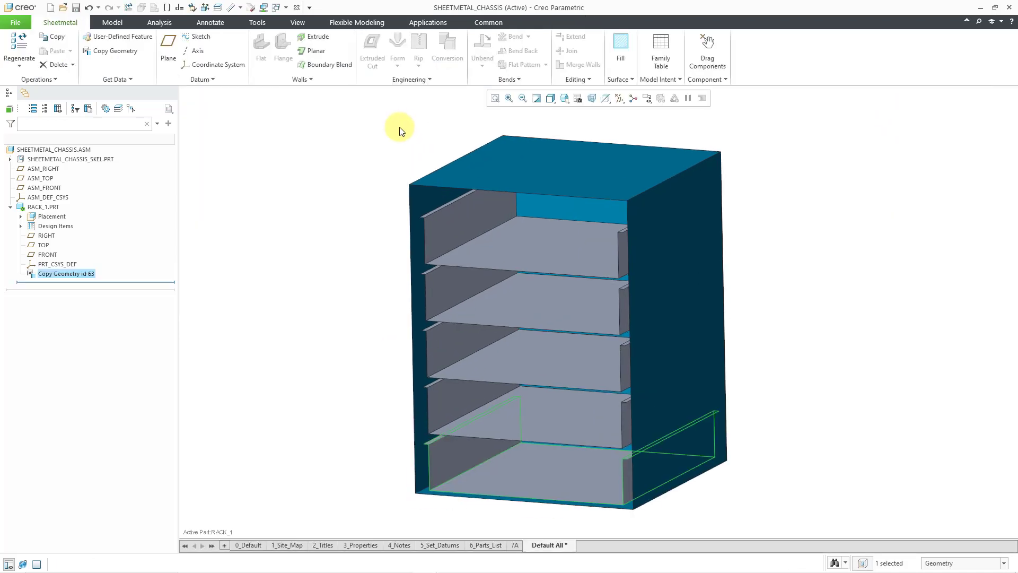
click(310, 175)
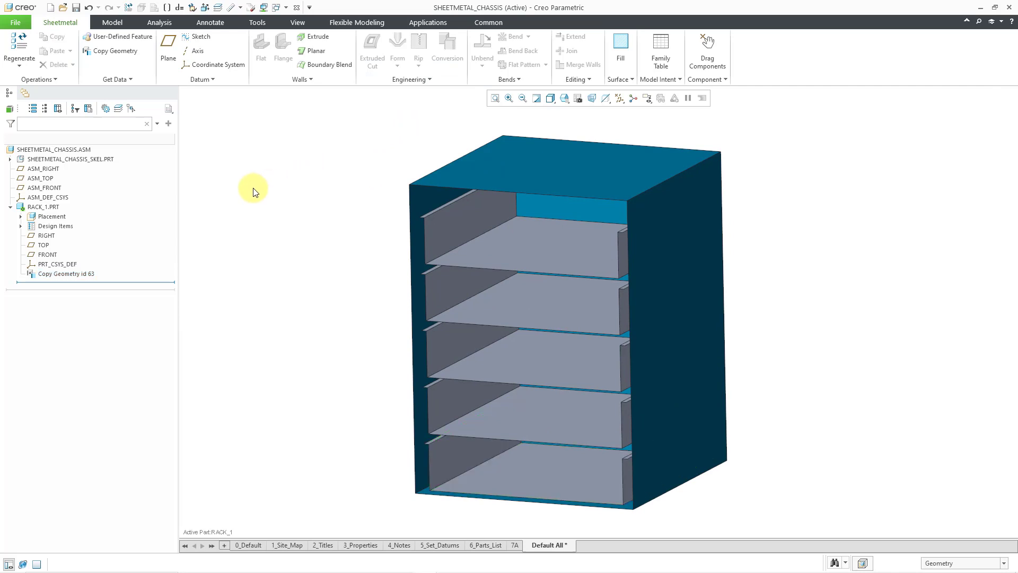
Step: Open RACK_1.PRT in its own window from the model tree
click(51, 208)
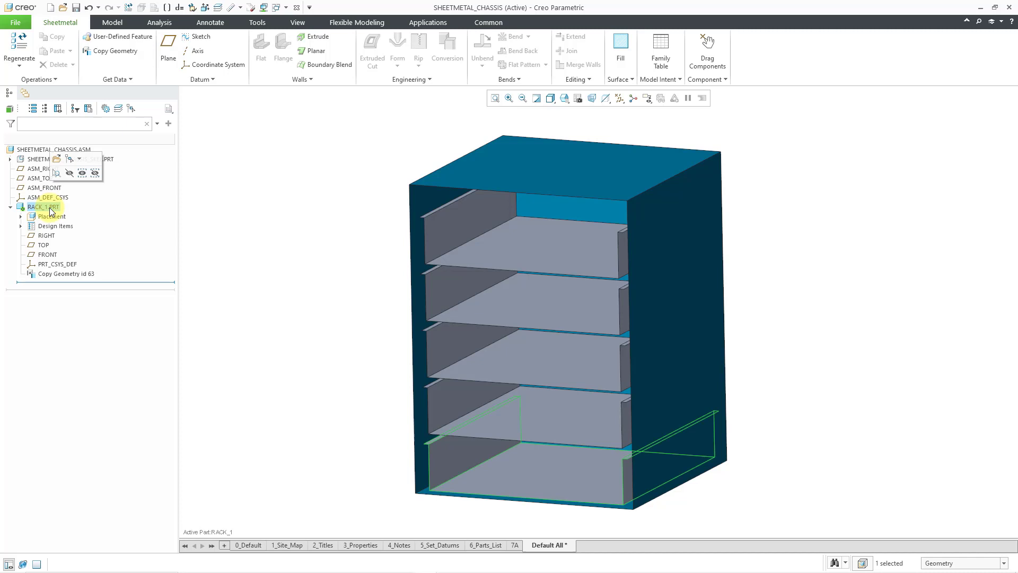
click(58, 166)
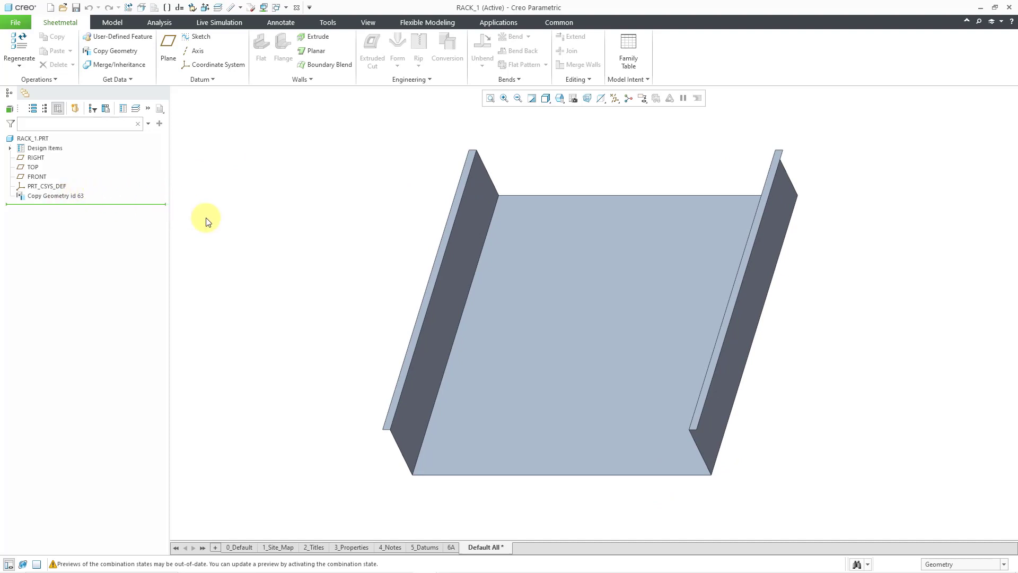
Step: Start an Offset wall on the copied shelf quilt
click(299, 80)
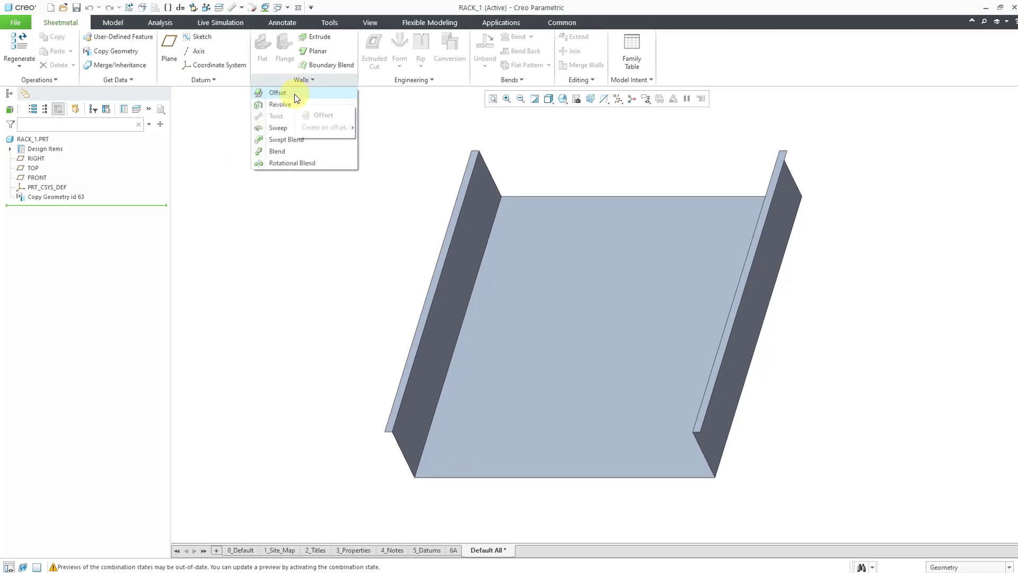
click(294, 94)
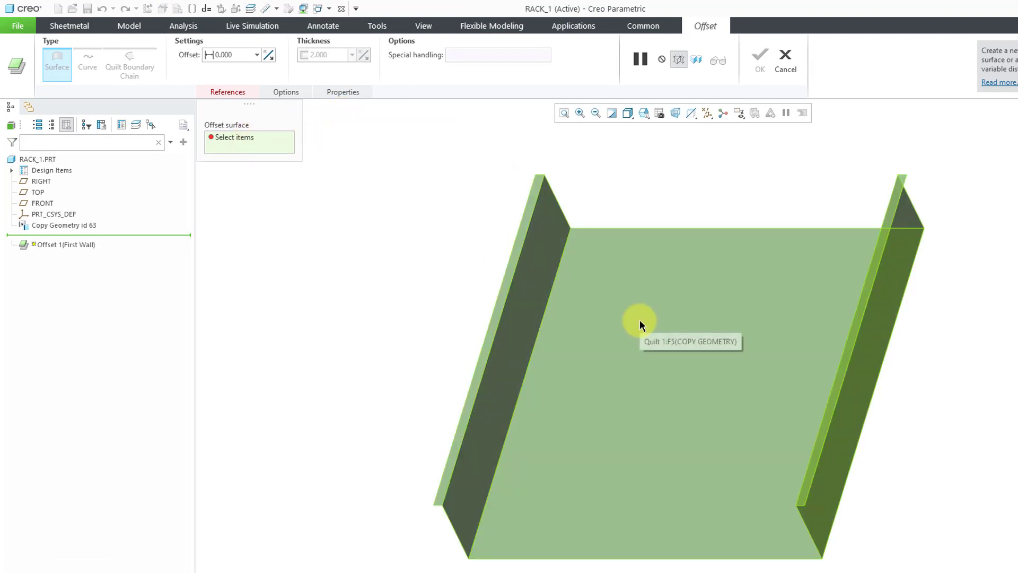
click(640, 320)
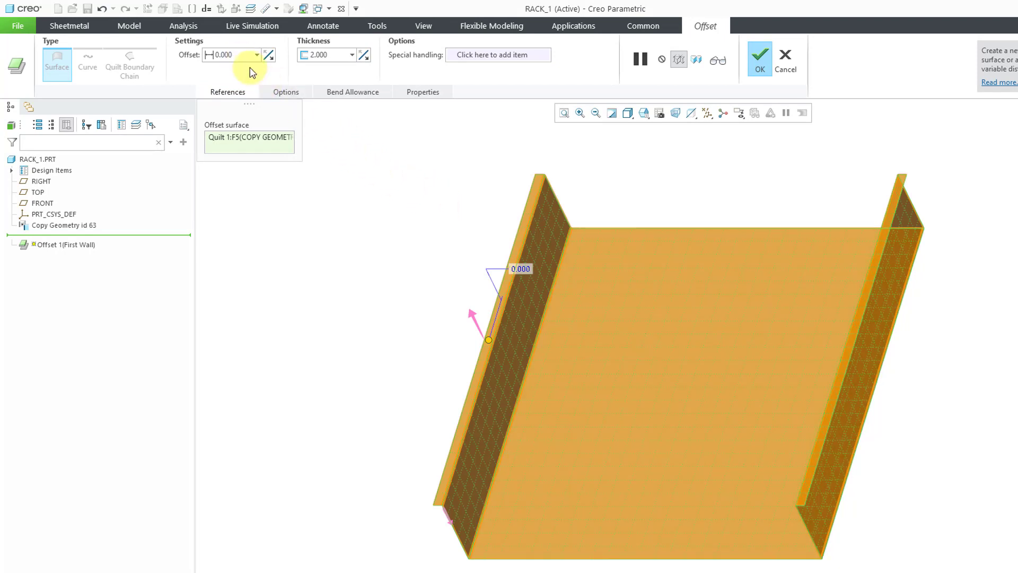
Step: Inspect the offset preview and set the wall thickness to 5.000
click(234, 55)
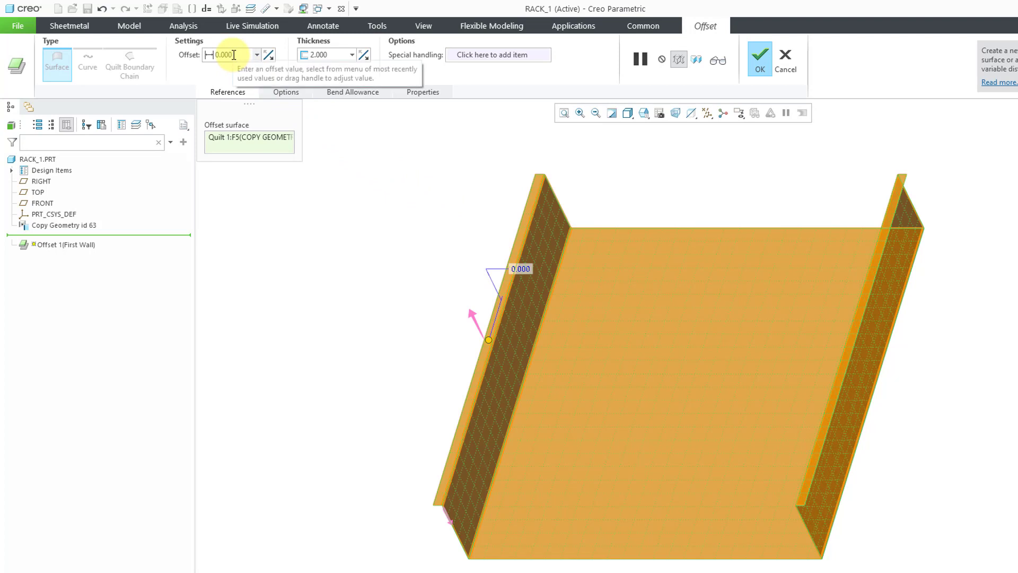
mouse_move(419, 269)
middle_down()
mouse_move(438, 218)
mouse_move(405, 207)
mouse_move(420, 226)
middle_up()
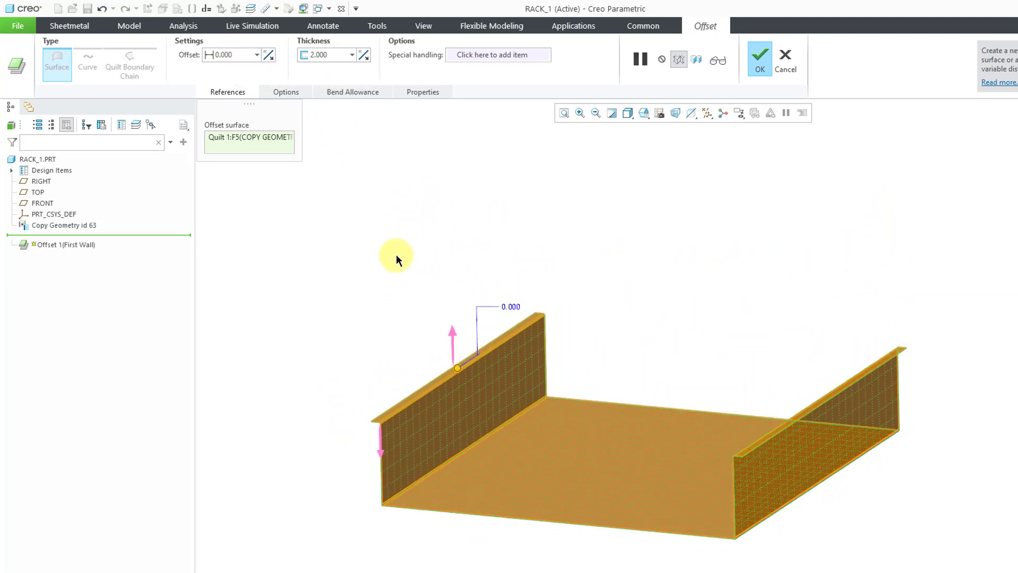
scroll(393, 504, down, 4)
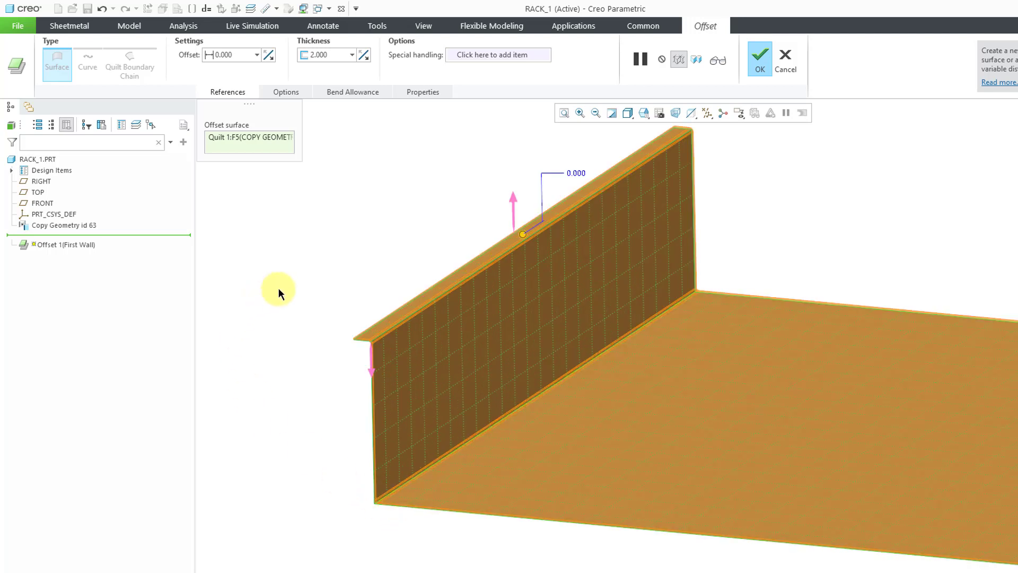
scroll(343, 366, down, 2)
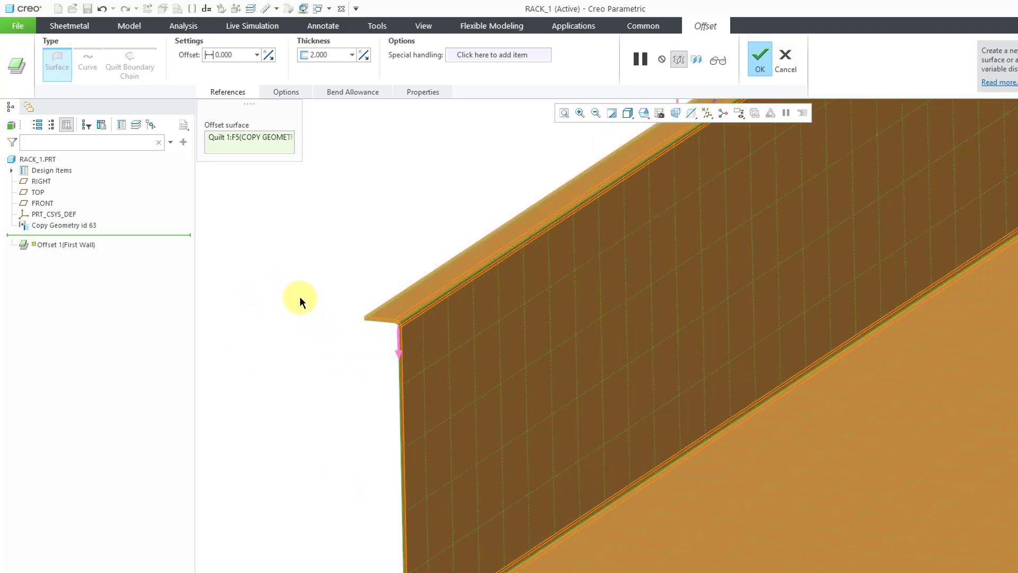
double_click(320, 55)
text(5)
key(Return)
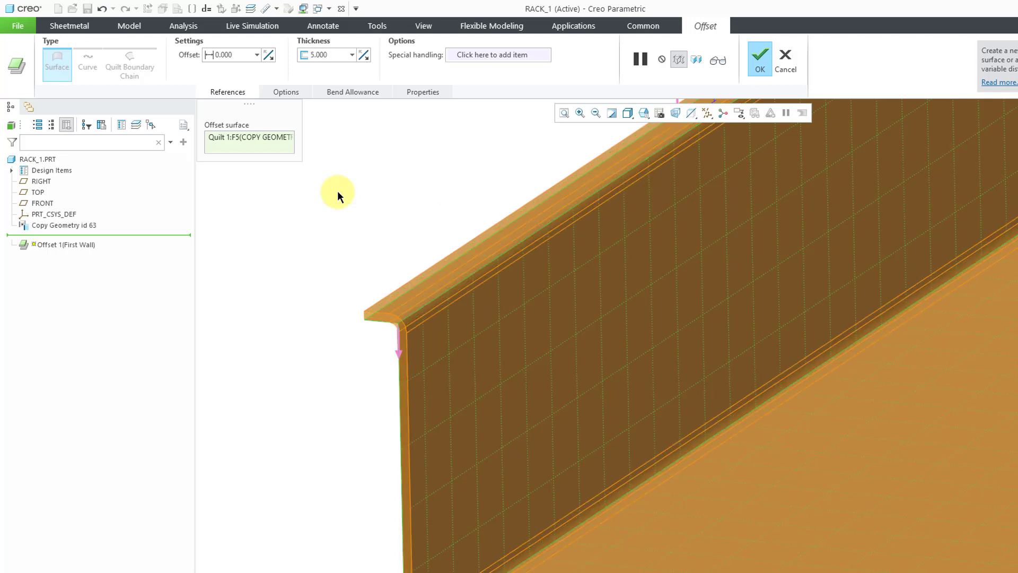
Step: In Options, change the bend radius from 2.0 * Thickness to Thickness
click(290, 93)
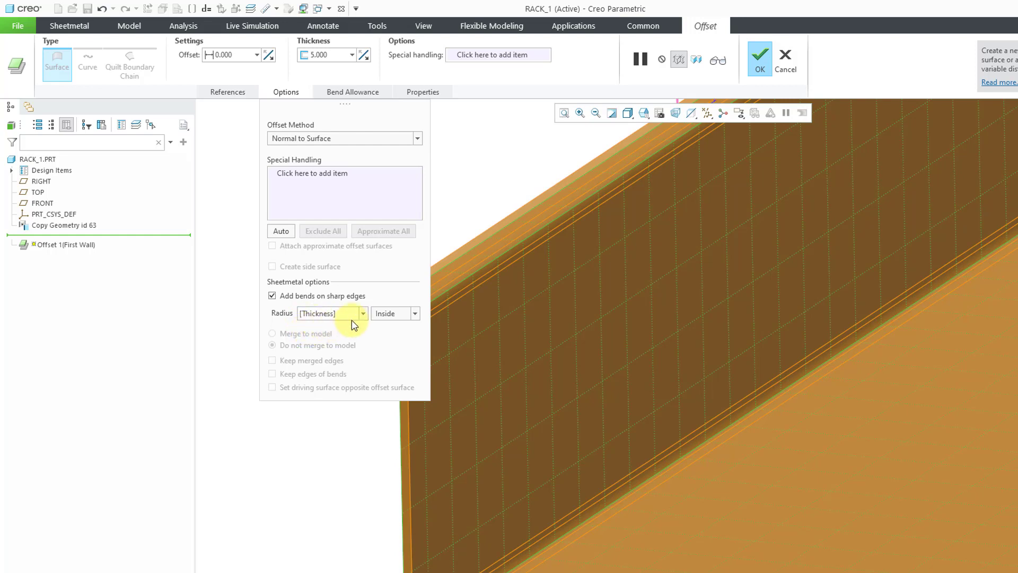
click(364, 315)
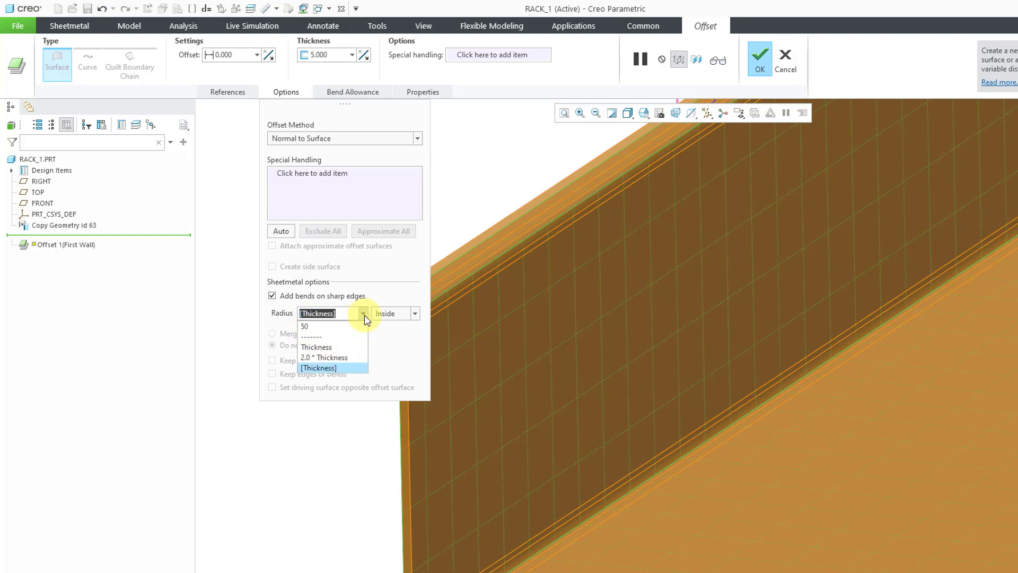
click(342, 358)
scroll(486, 336, up, 4)
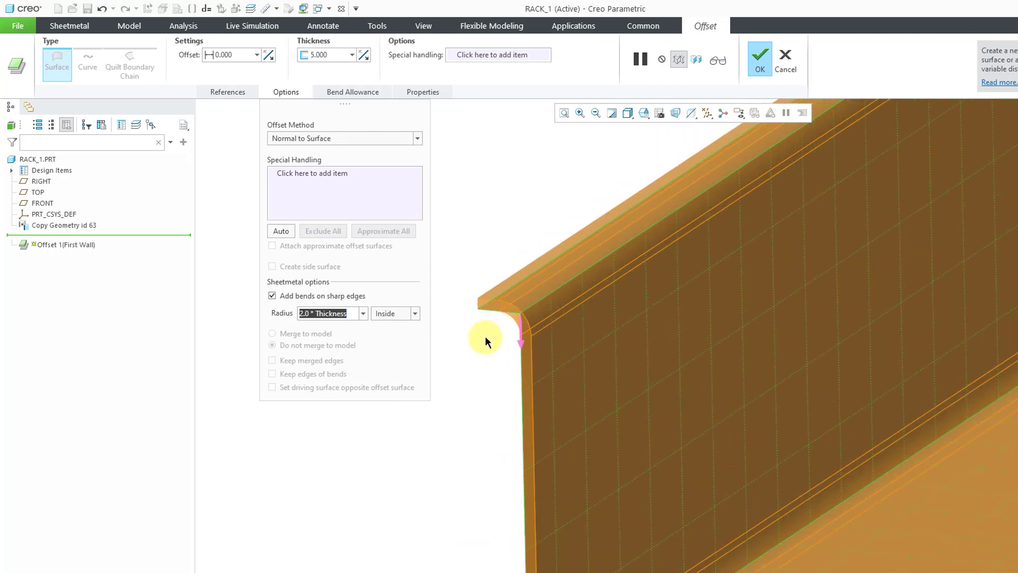
click(362, 313)
click(348, 345)
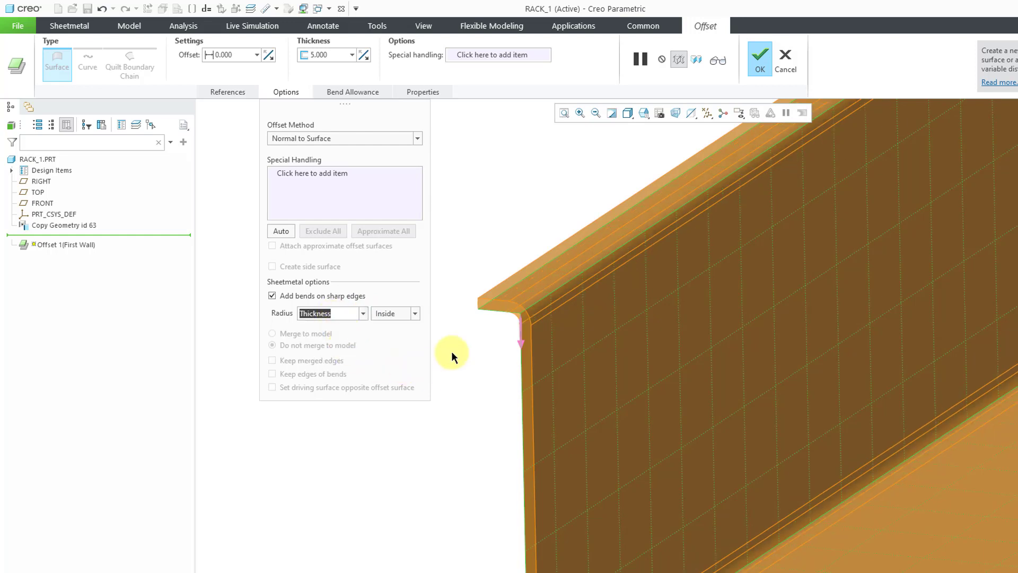
scroll(472, 270, down, 4)
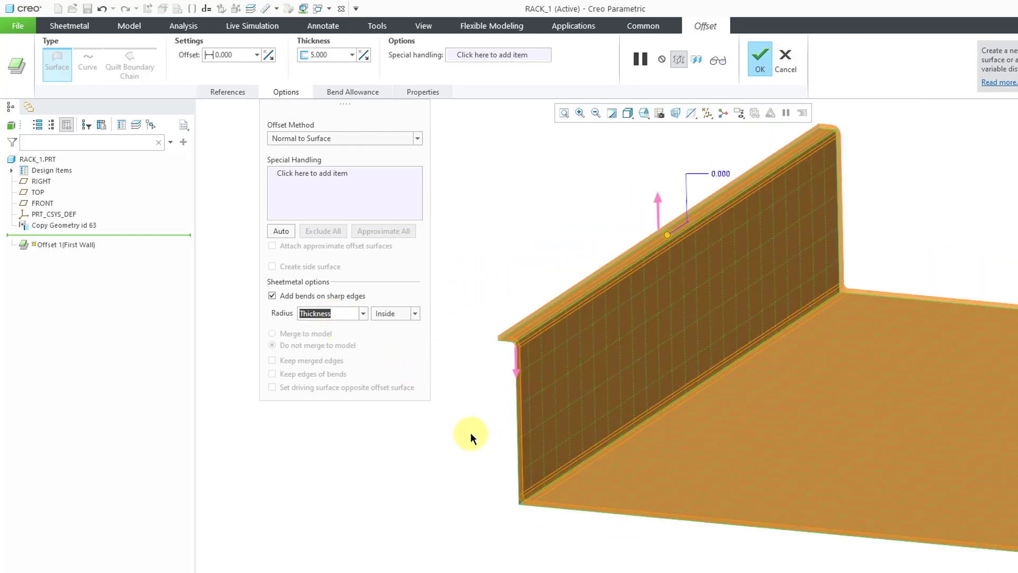
Step: Confirm the offset wall, hide Copy Geometry id 63, and view the whole rack channel
click(748, 75)
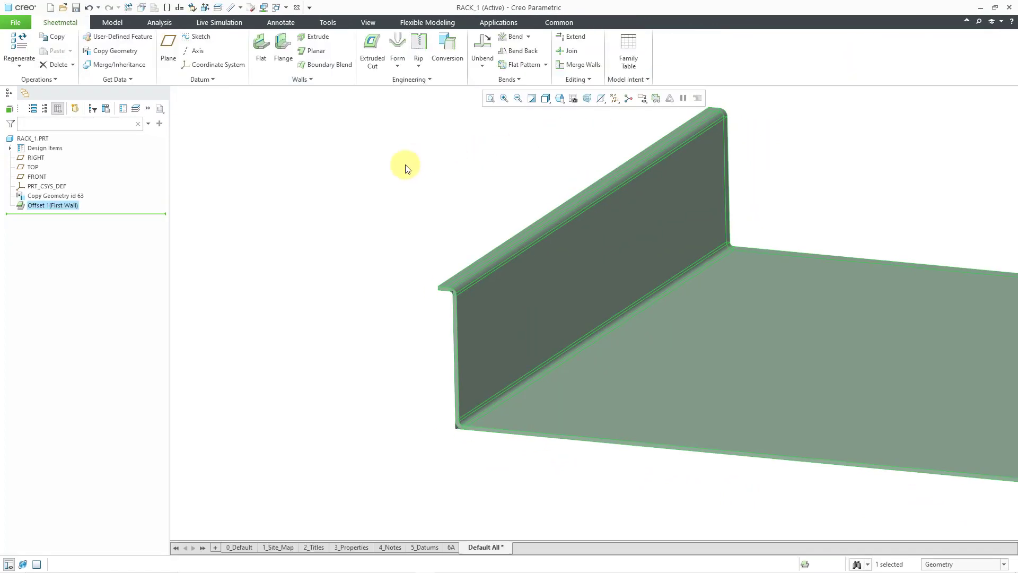
click(68, 197)
click(86, 169)
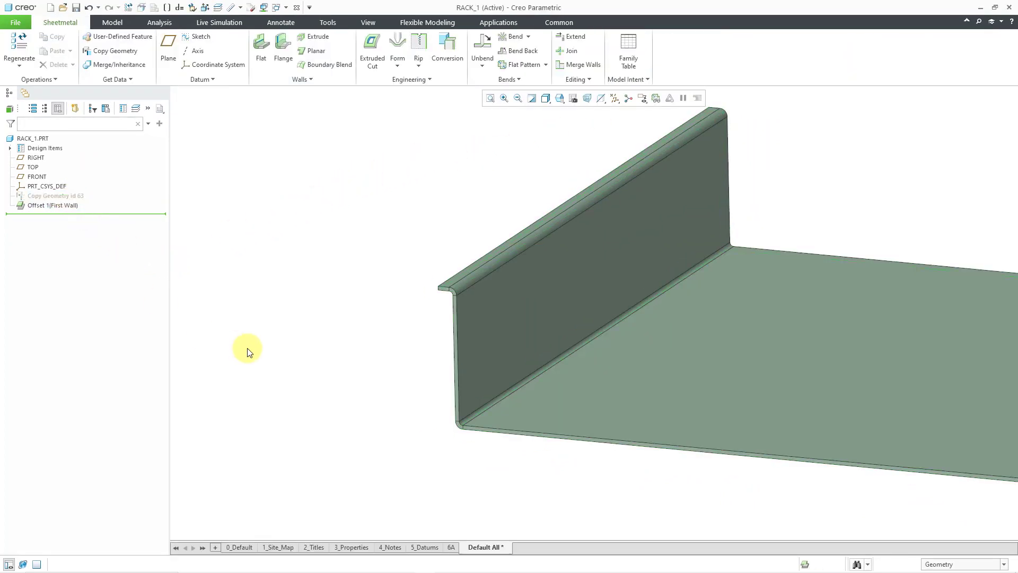
key(ctrl+d)
middle_drag(625, 407, 653, 245)
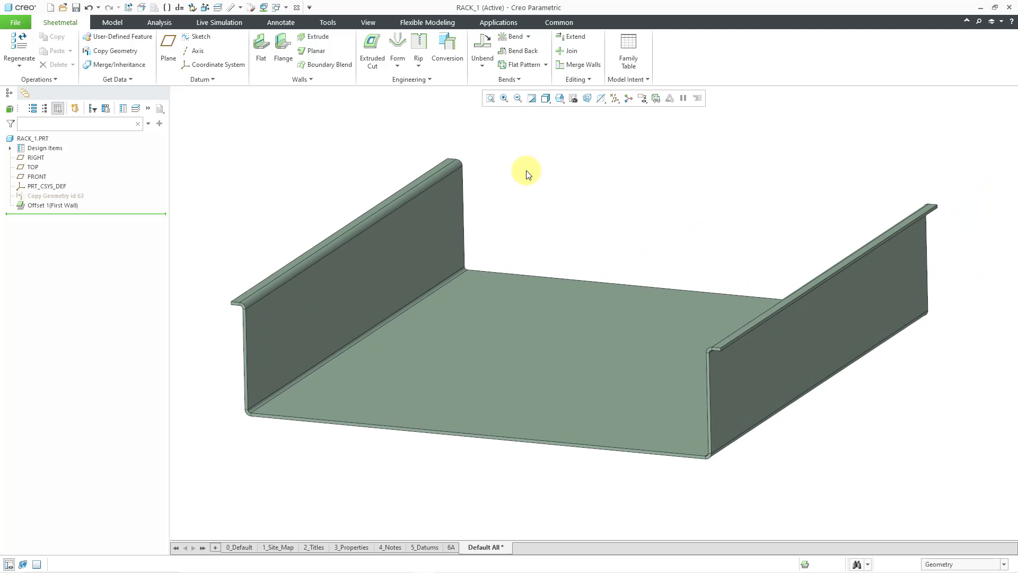